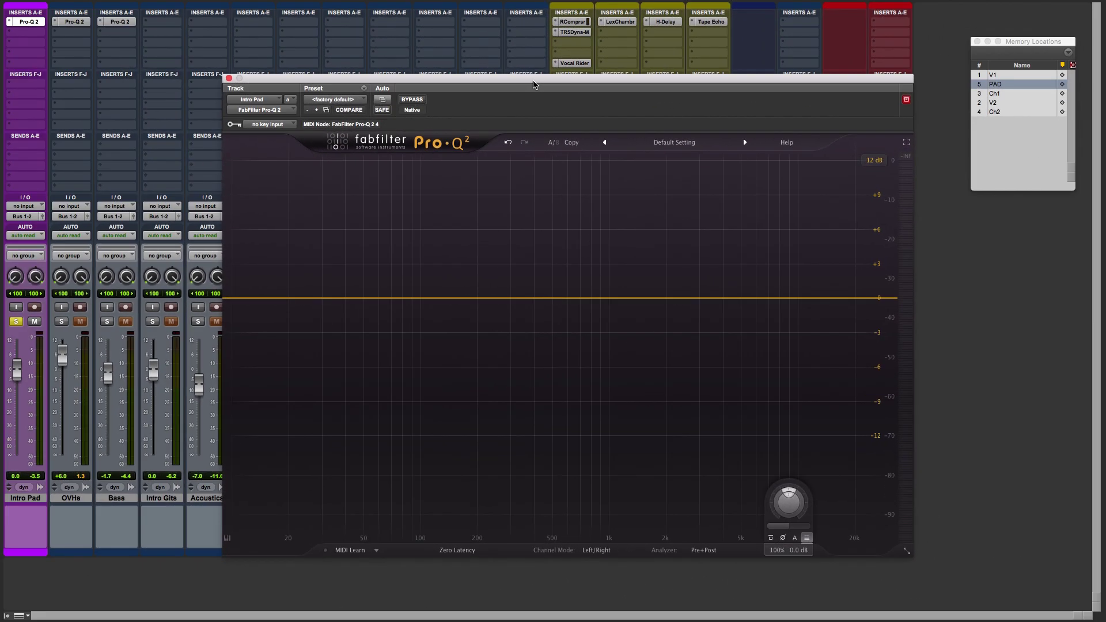
- Place flat bands on the curve at about 30 Hz, 10 kHz, 509 Hz and 3.1 kHz
click(322, 299)
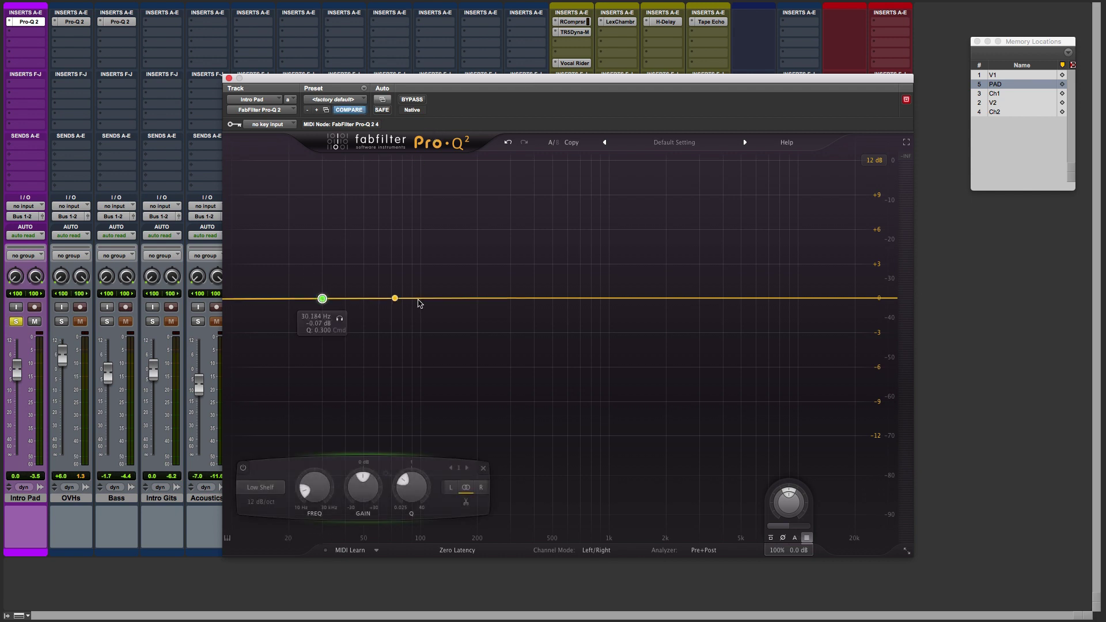
click(799, 299)
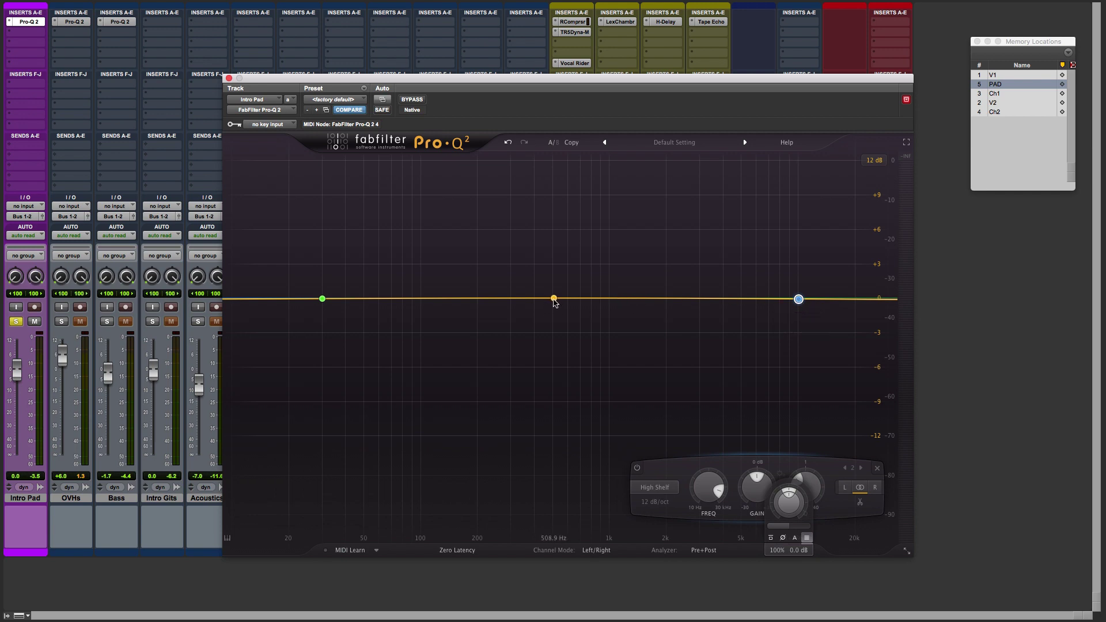
click(554, 299)
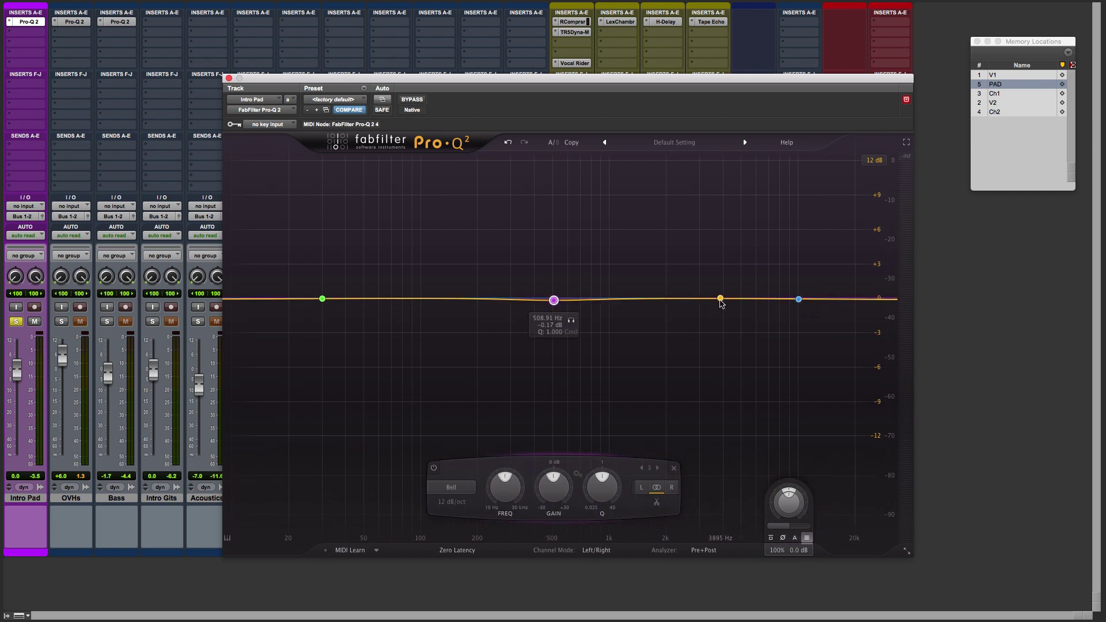
click(702, 299)
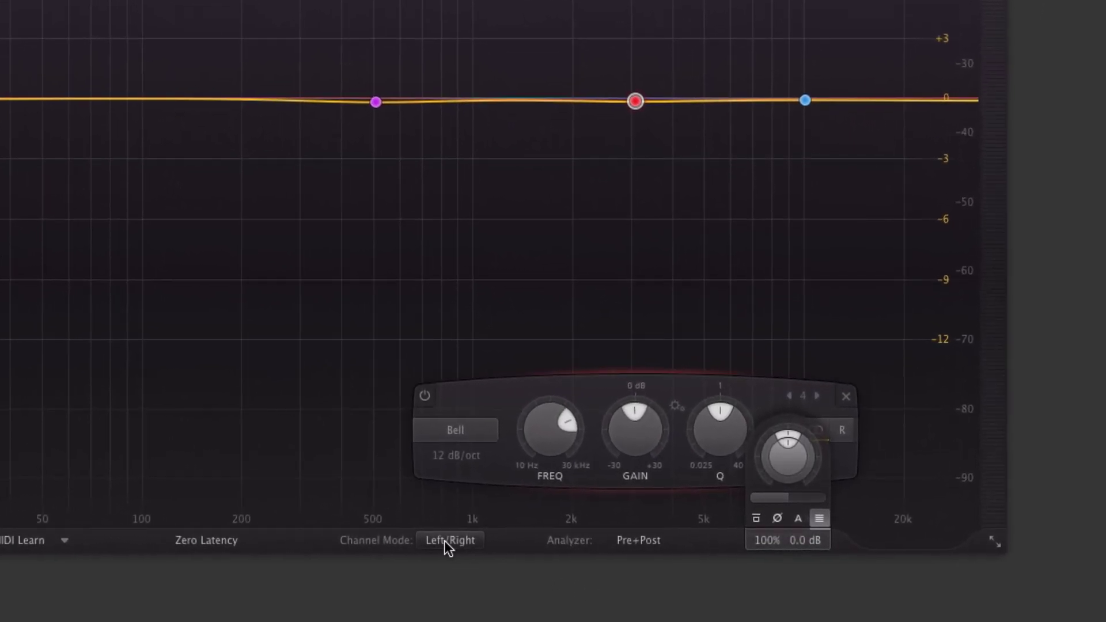
- Switch channel mode to Mid/Side, briefly bypass the 3.1 kHz bell, and lower Side output to −0.18 dB
click(446, 542)
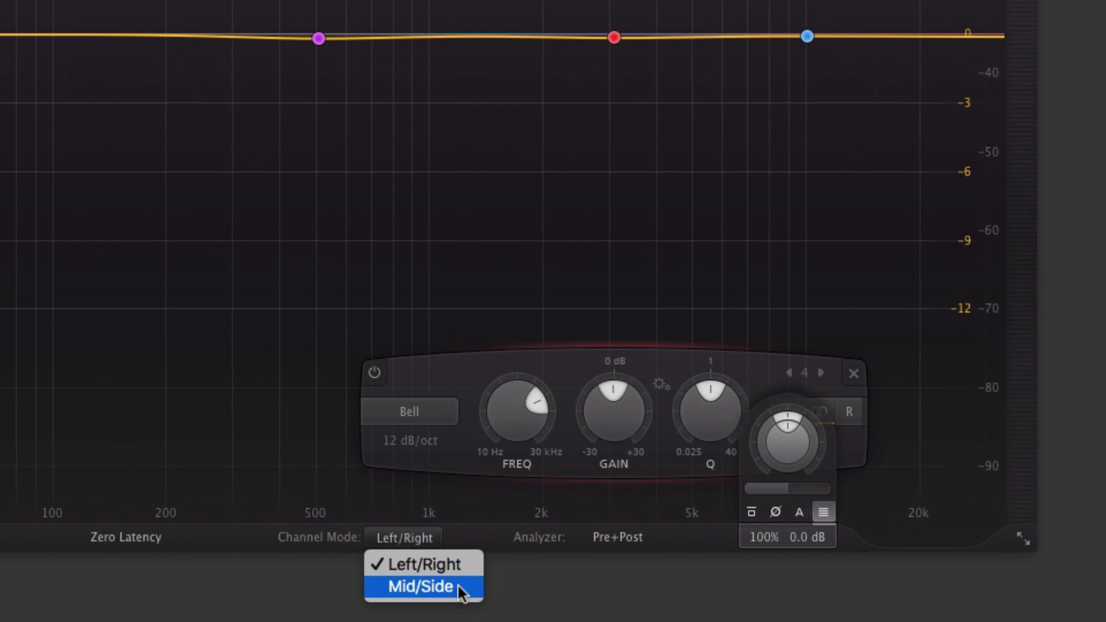
click(453, 585)
click(336, 355)
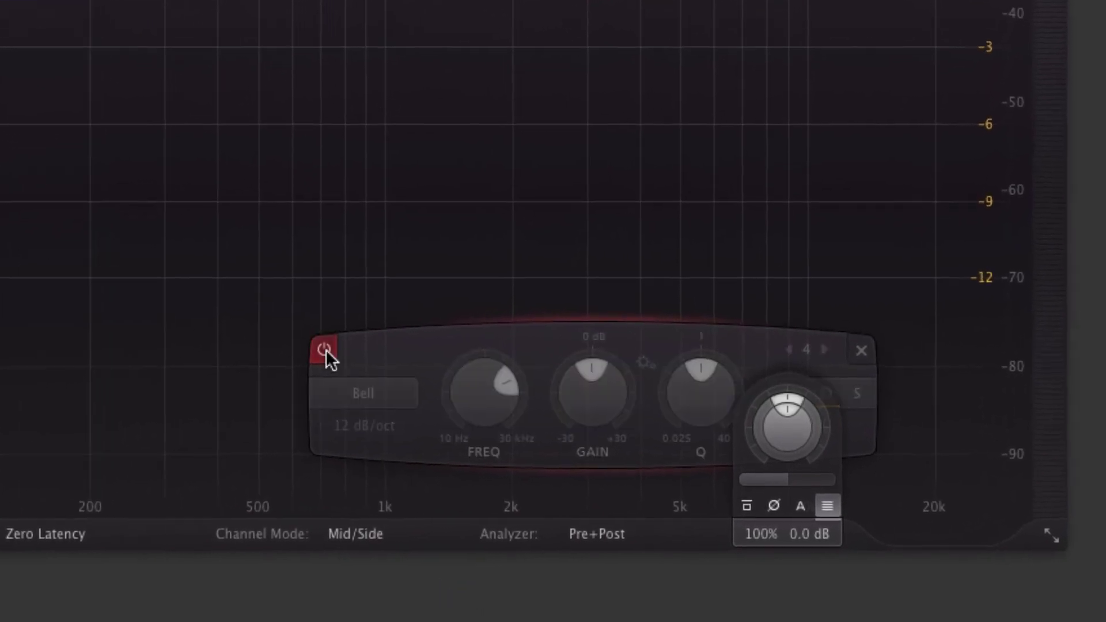
click(336, 355)
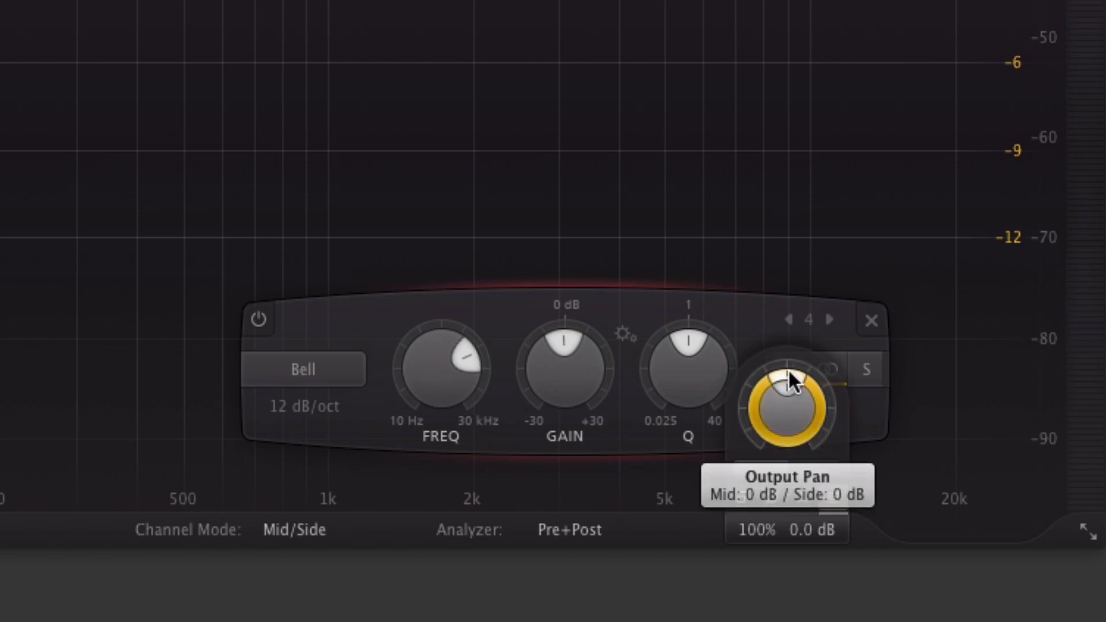
mouse_move(790, 371)
mouse_down()
mouse_move(758, 383)
mouse_move(764, 456)
mouse_move(812, 381)
mouse_move(808, 455)
mouse_move(807, 402)
mouse_move(768, 390)
mouse_move(766, 435)
mouse_move(756, 410)
mouse_move(794, 356)
mouse_move(809, 436)
mouse_move(803, 378)
mouse_move(785, 403)
mouse_move(788, 392)
mouse_up()
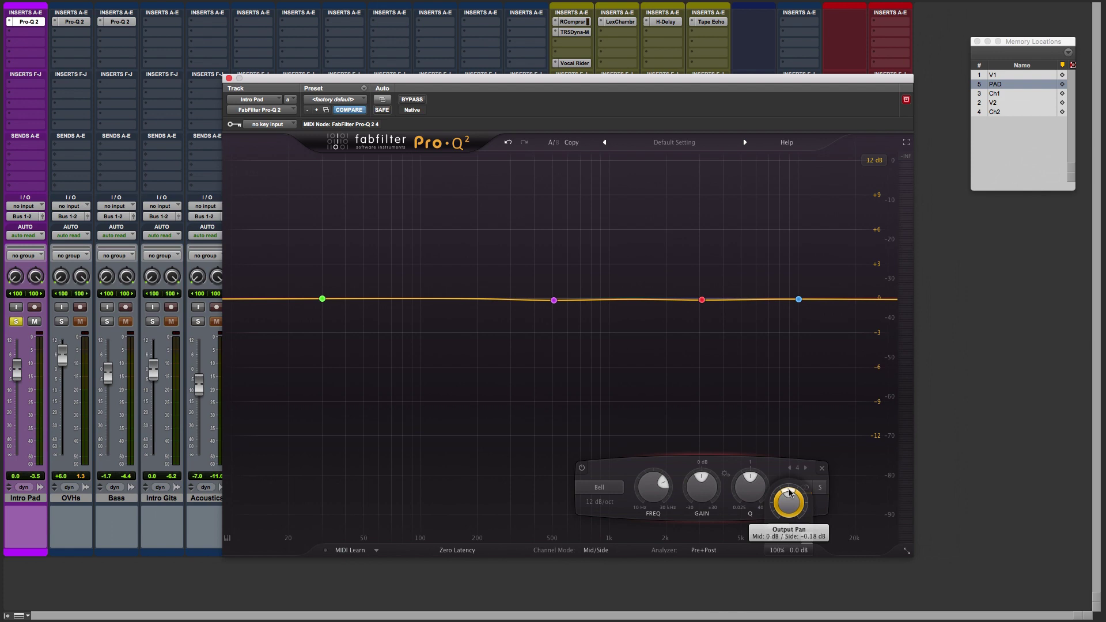
key(space)
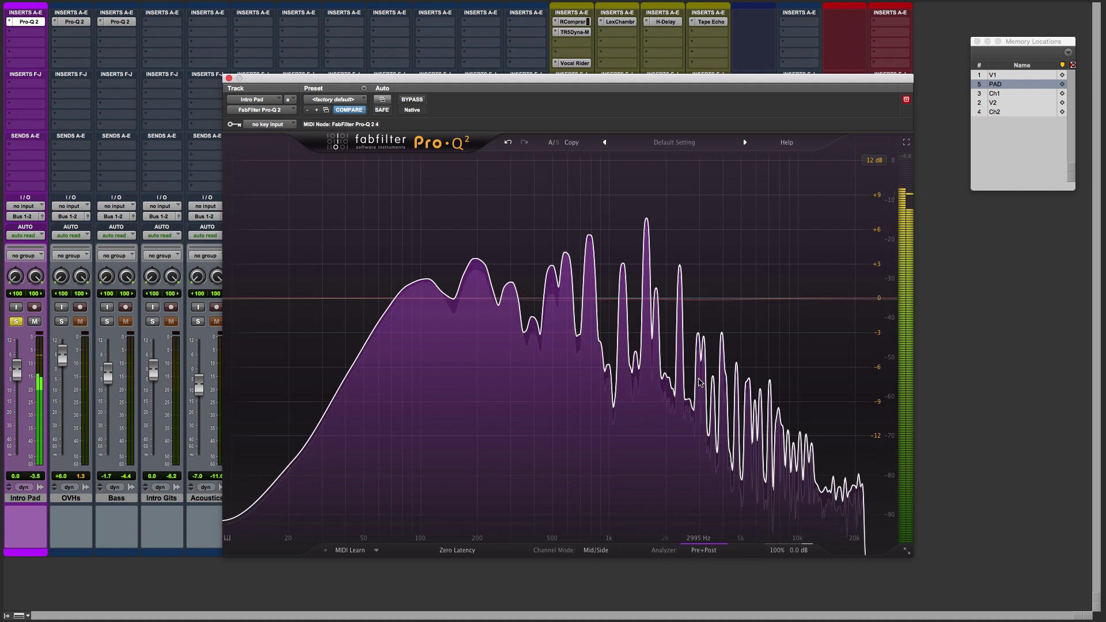
key(space)
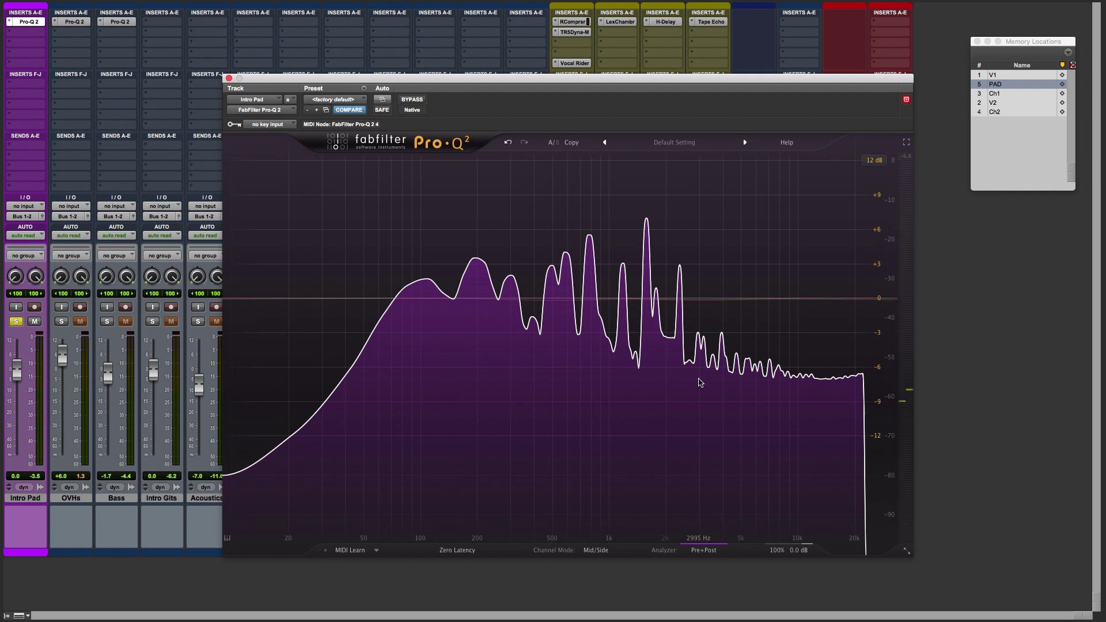
key(space)
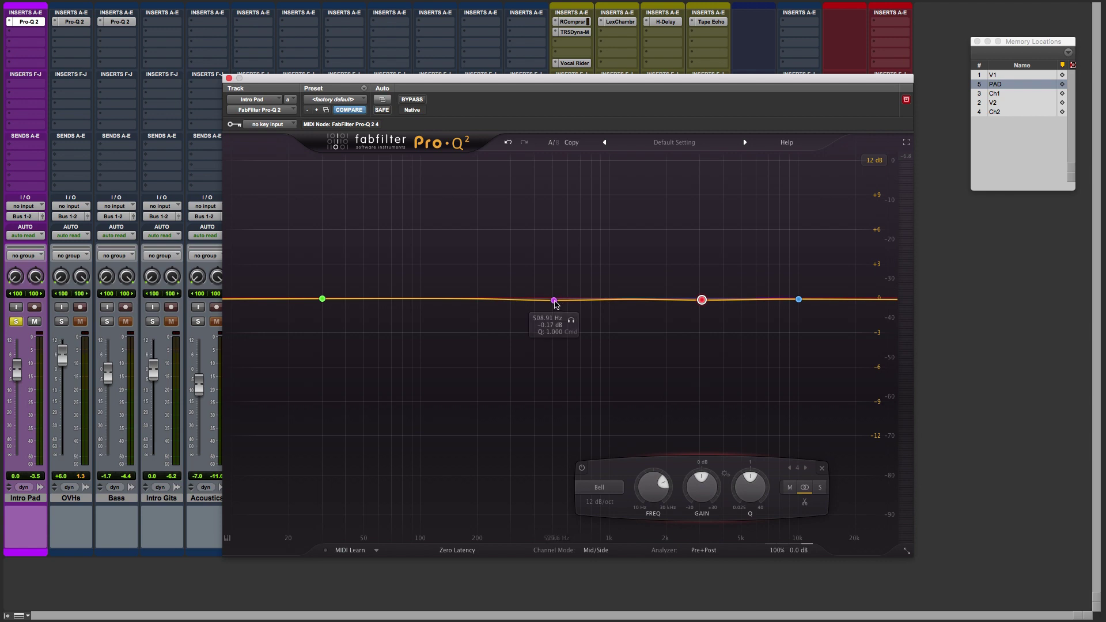
- Pull the 509 Hz bell down about 10 dB, then play the pad and lower Side to −6.39 dB
drag(554, 302, 556, 420)
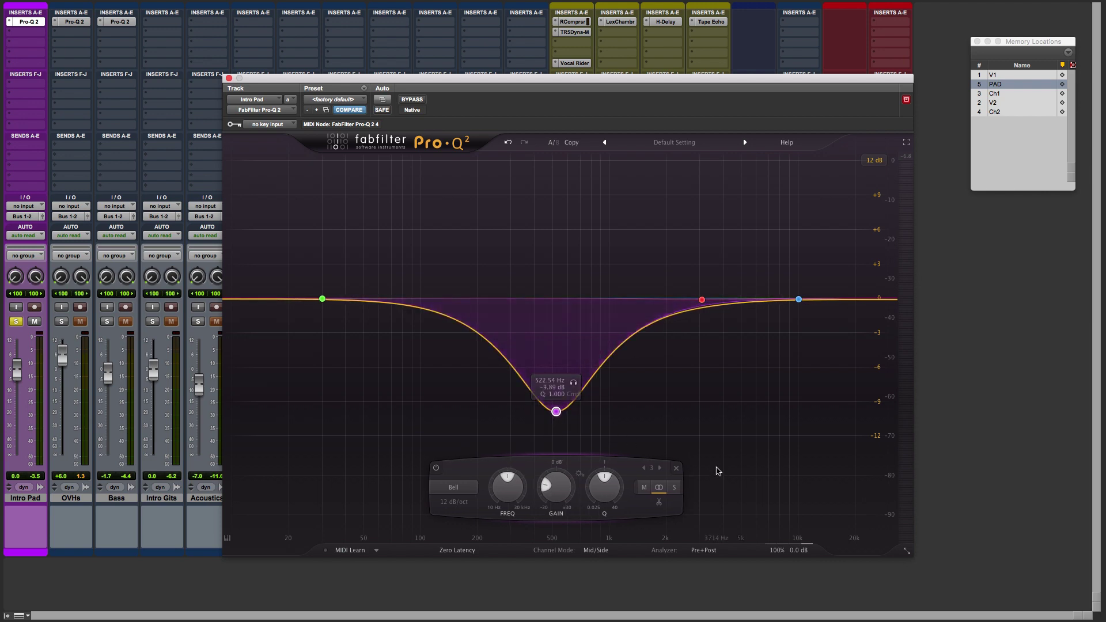
mouse_move(783, 561)
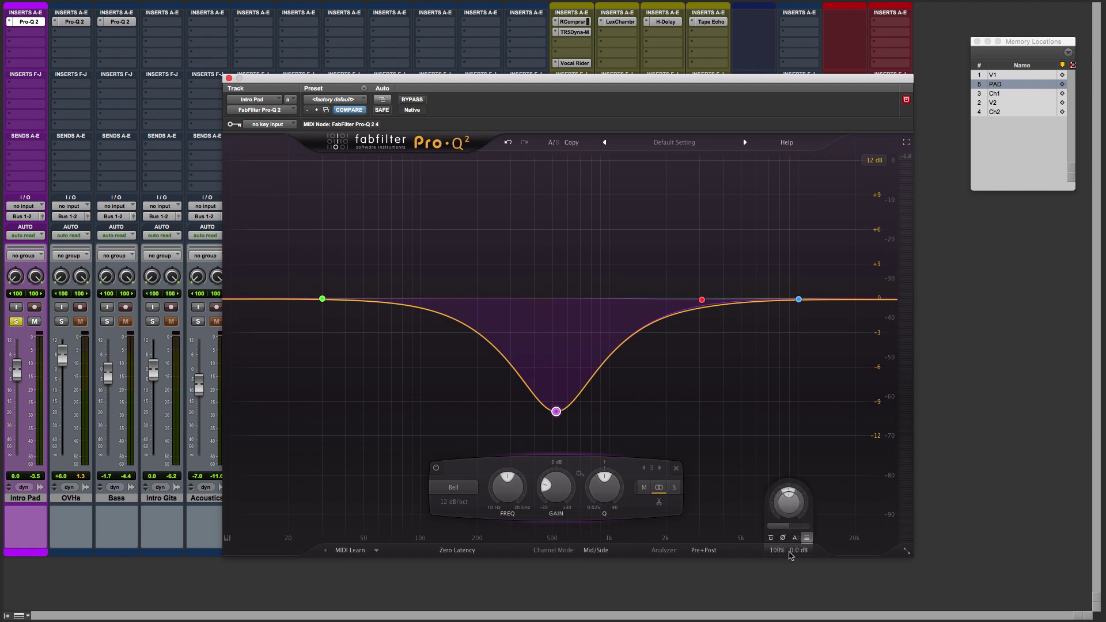
mouse_move(788, 495)
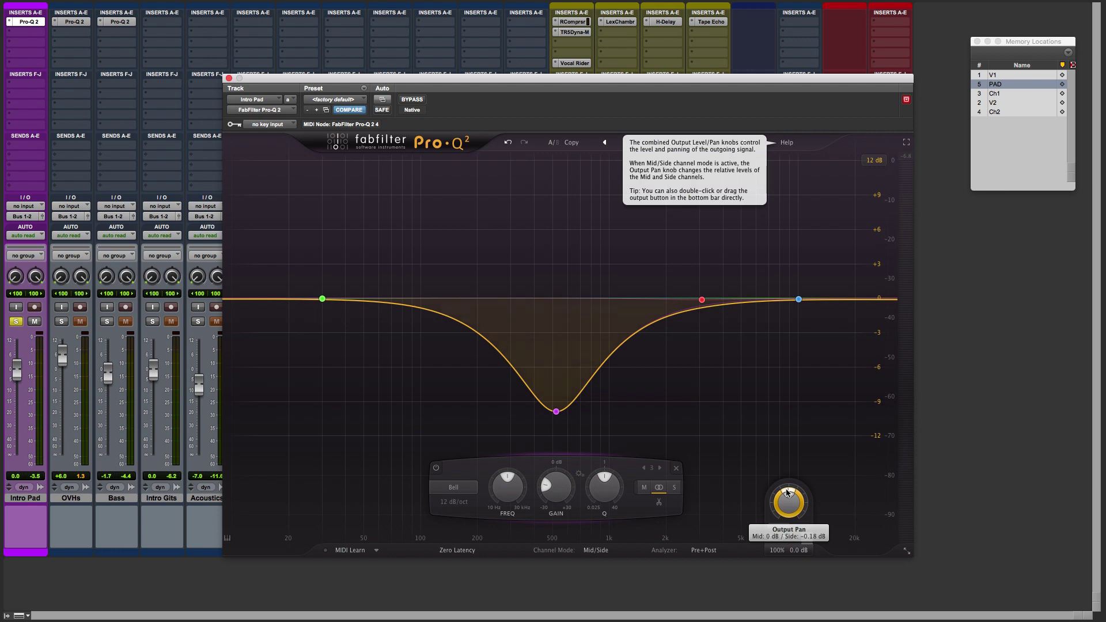
key(space)
mouse_move(788, 493)
mouse_down()
mouse_move(782, 521)
mouse_move(794, 496)
mouse_up()
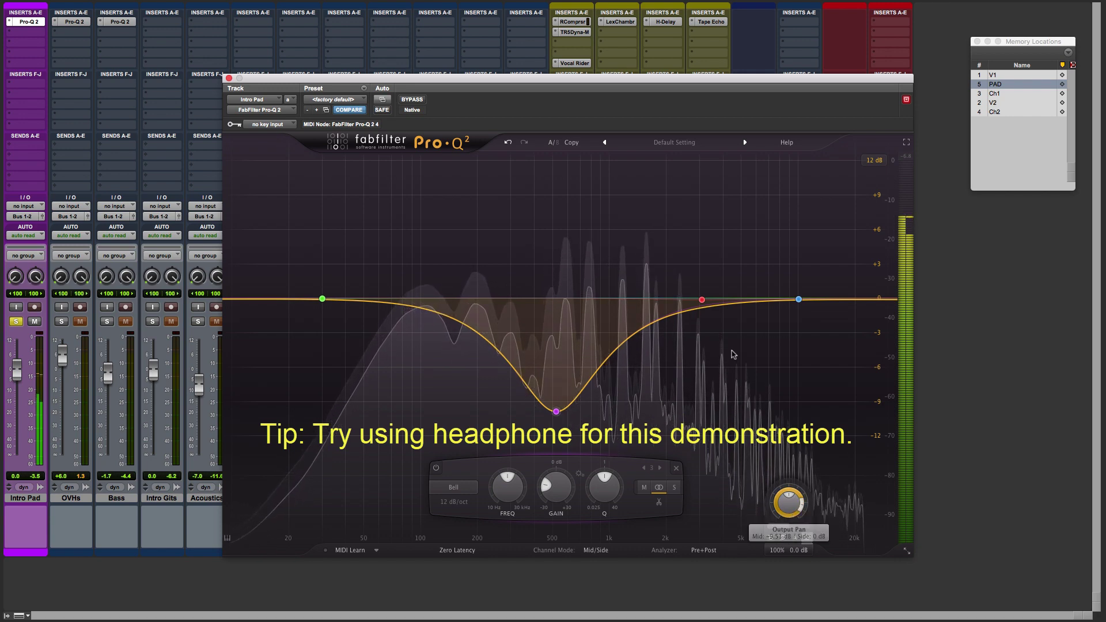
- Bypass the whole EQ and re-enable it to compare against the unprocessed pad
click(416, 101)
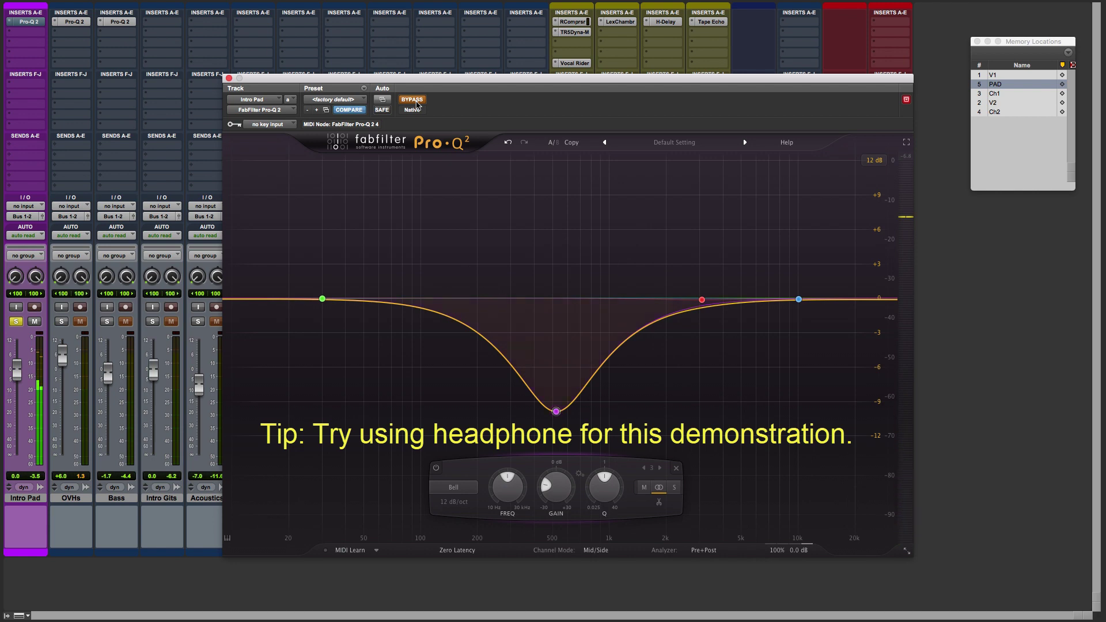
click(416, 101)
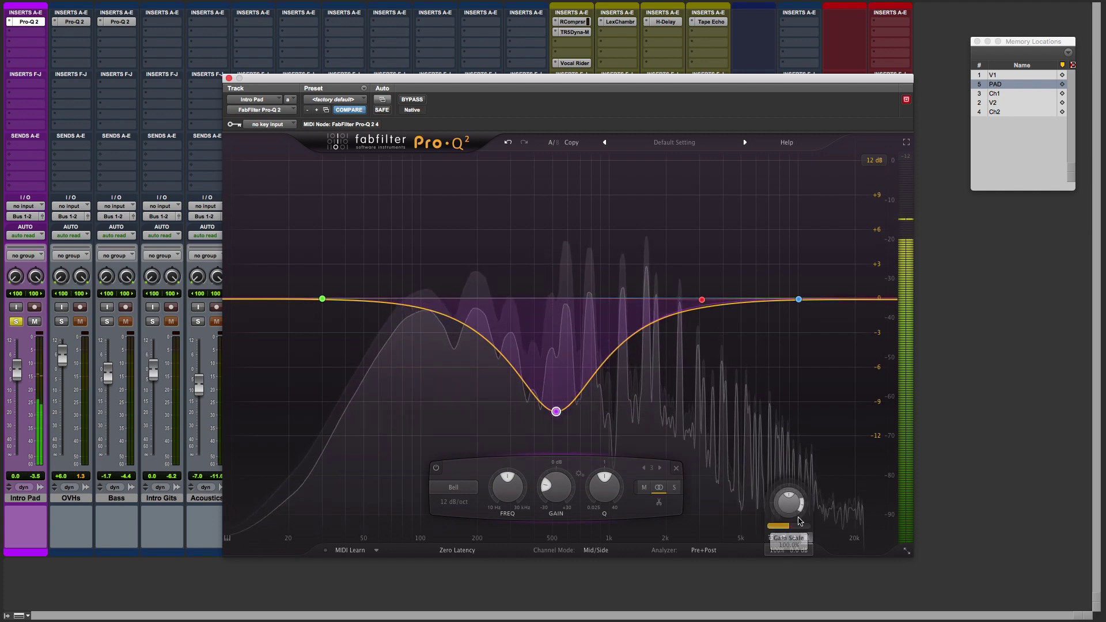
- Raise the 512 Hz bell to a +4.85 dB boost and set the Side level to −1.83 dB
mouse_move(803, 506)
drag(803, 506, 791, 494)
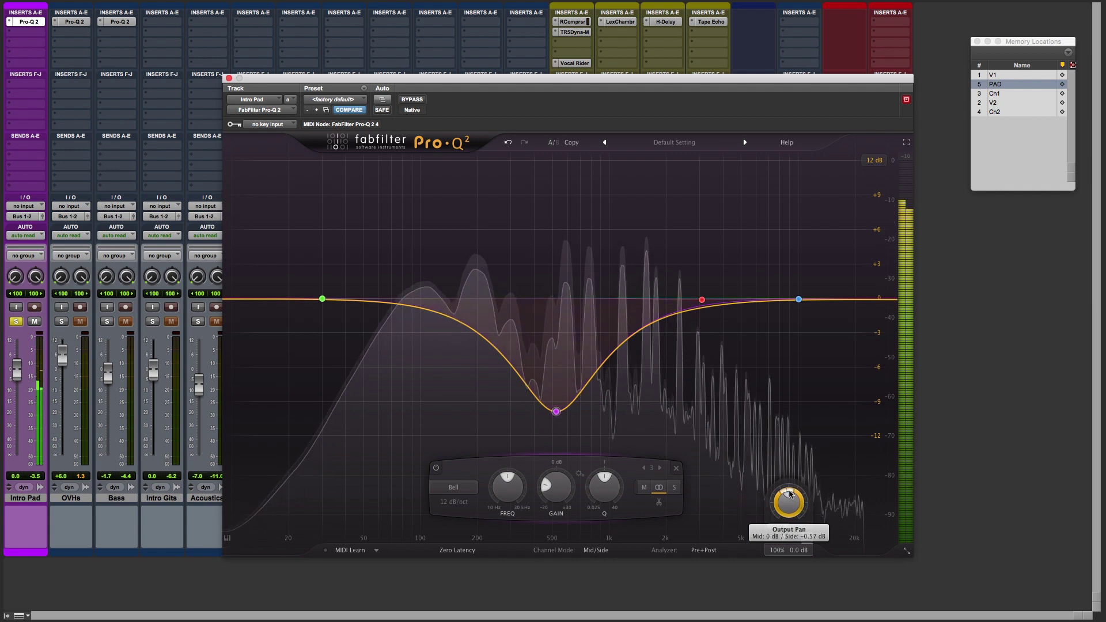
drag(558, 413, 553, 230)
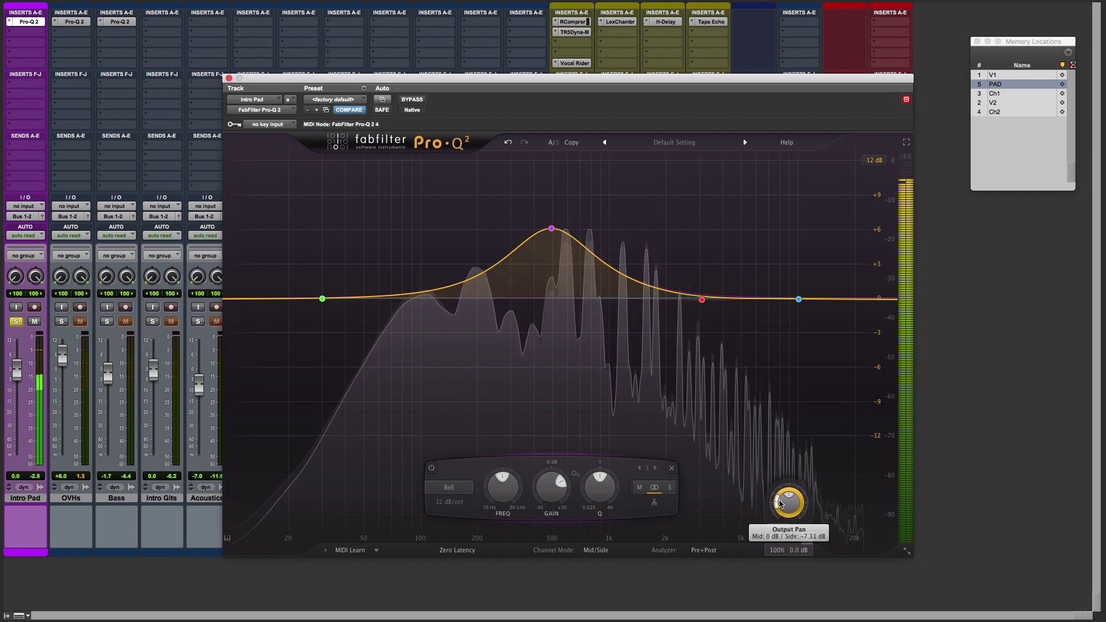
mouse_move(780, 505)
mouse_down()
mouse_move(785, 496)
mouse_move(801, 517)
mouse_move(792, 492)
mouse_up()
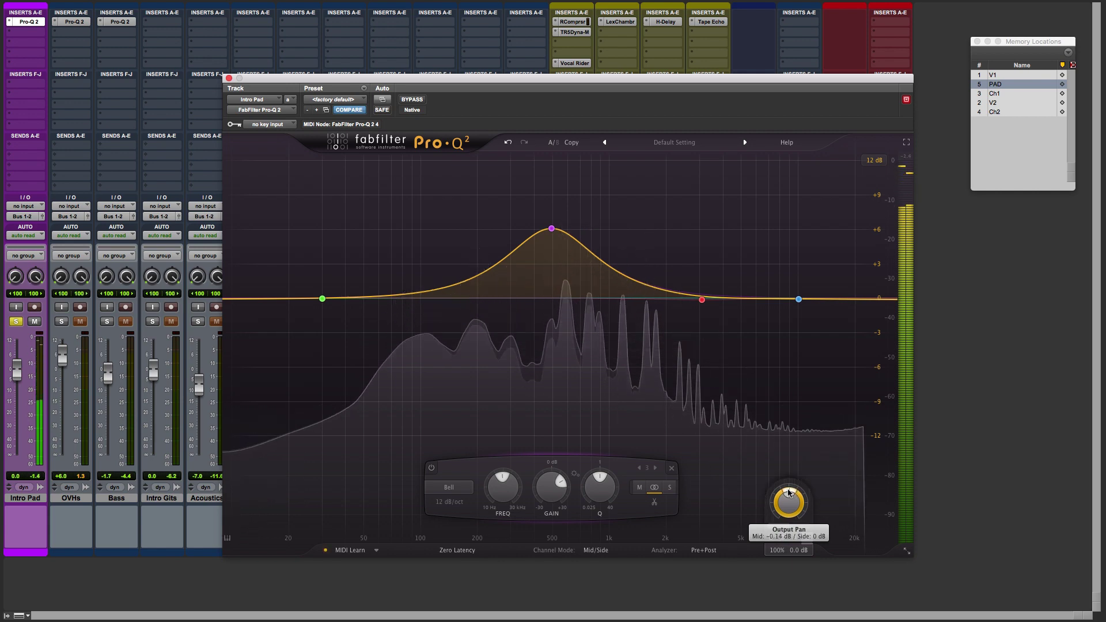
- Change the 30 Hz band's shape to Low Cut
click(323, 299)
click(261, 489)
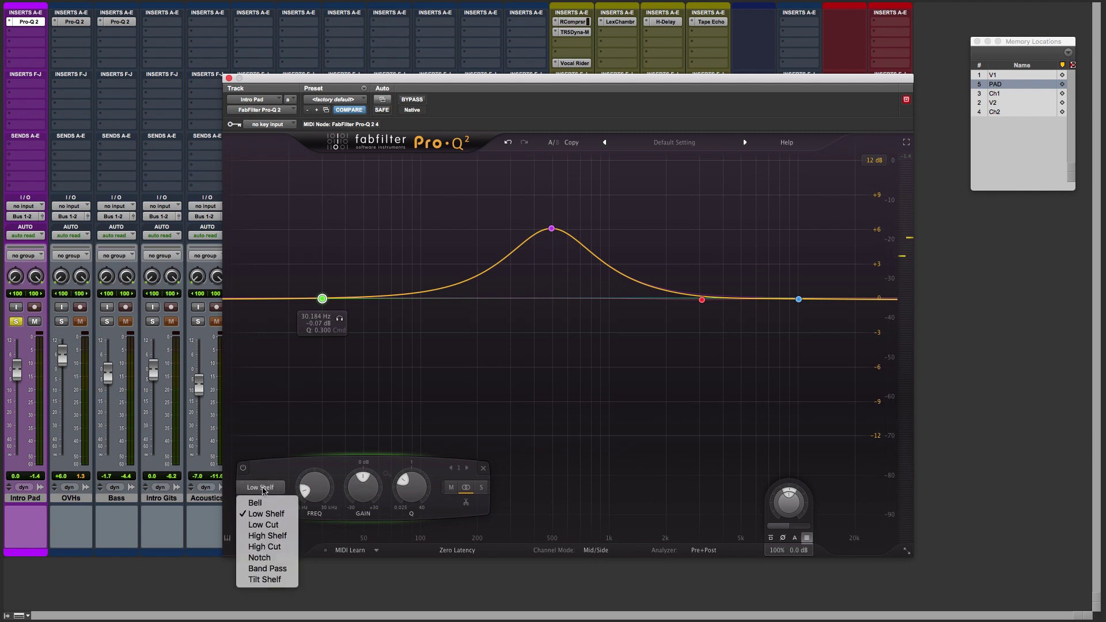
click(268, 526)
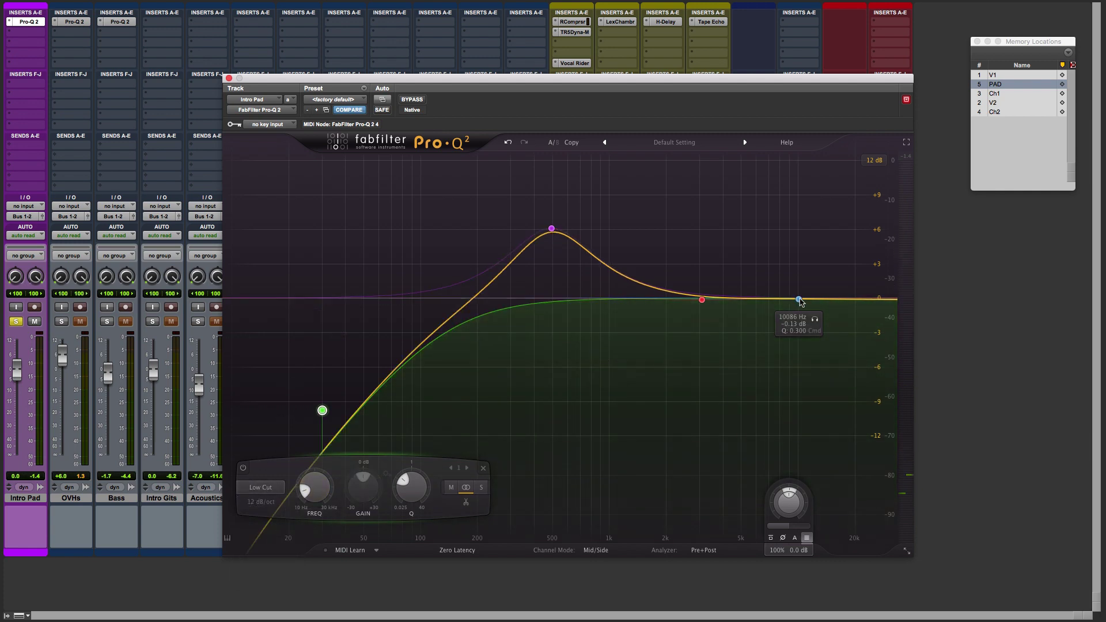
- Change the 10 kHz band's shape to High Cut
click(799, 300)
click(655, 488)
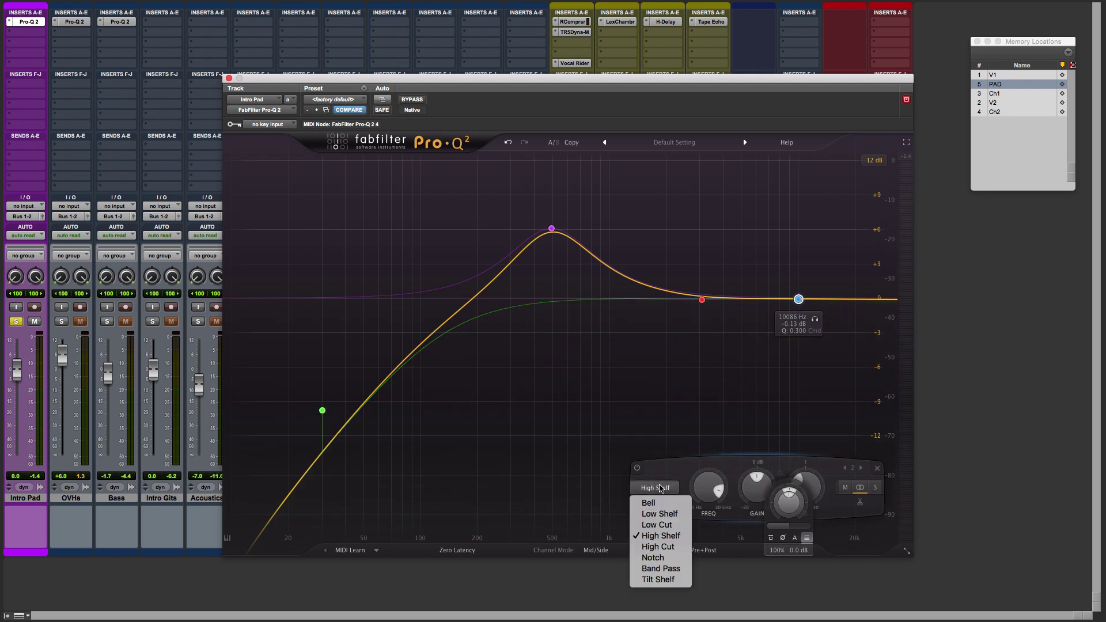
click(658, 525)
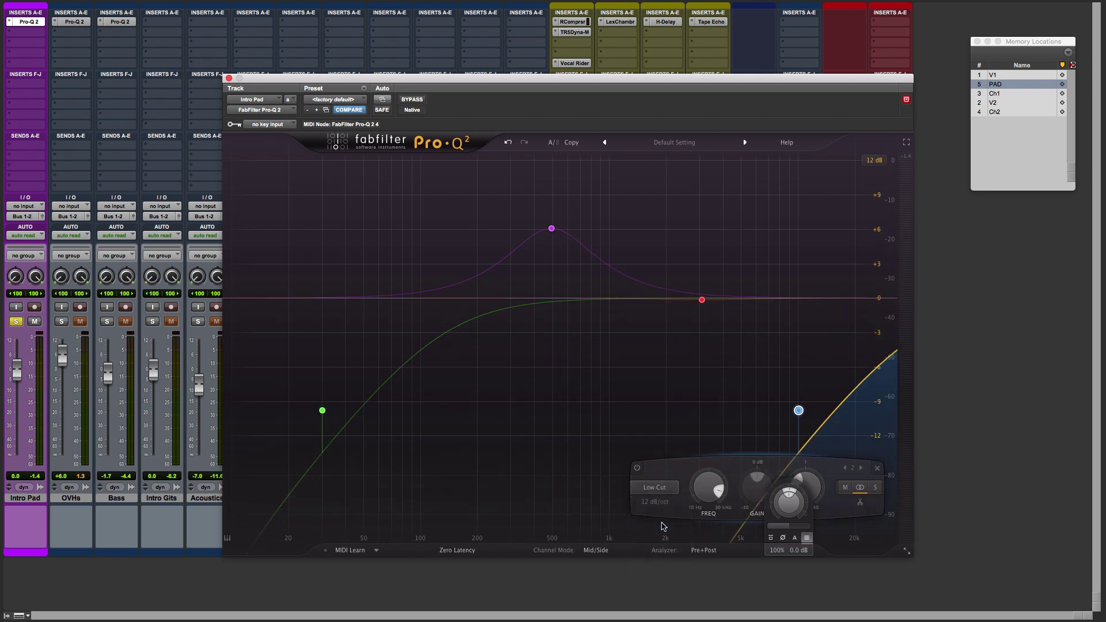
click(655, 488)
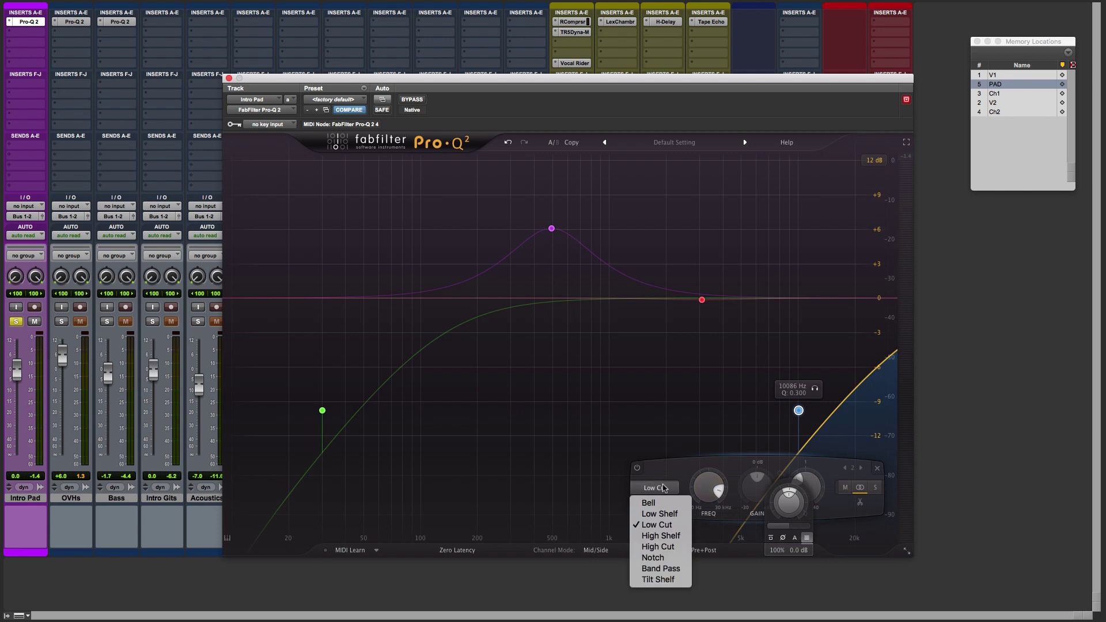
click(659, 547)
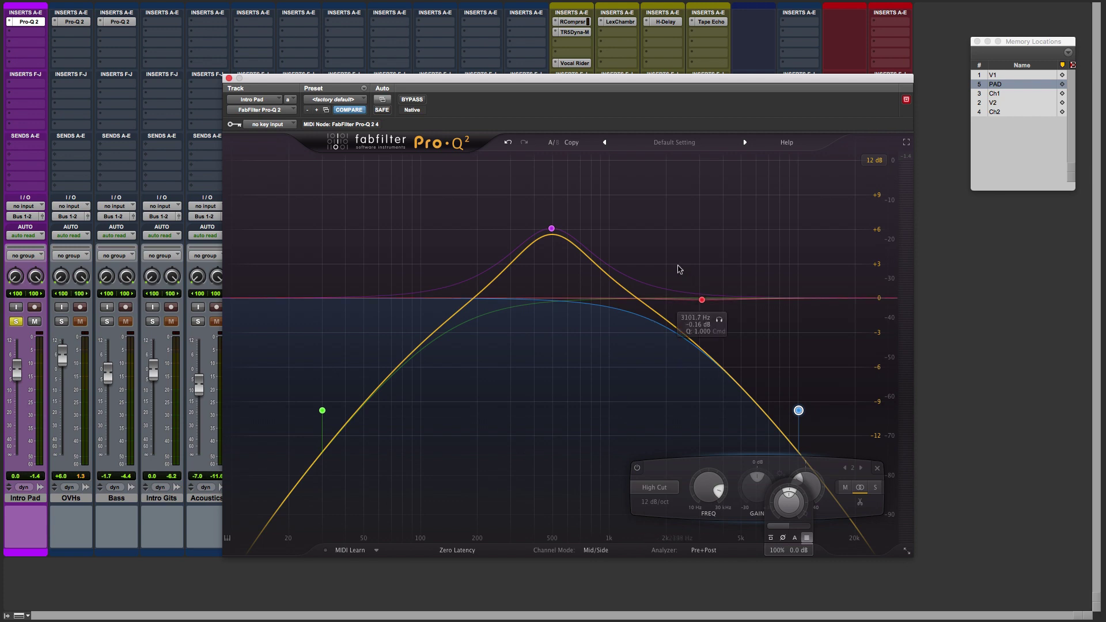
- While the pad plays, rebalance the output pan to about Mid −11.69 dB / Side 0 dB, then stop
click(552, 230)
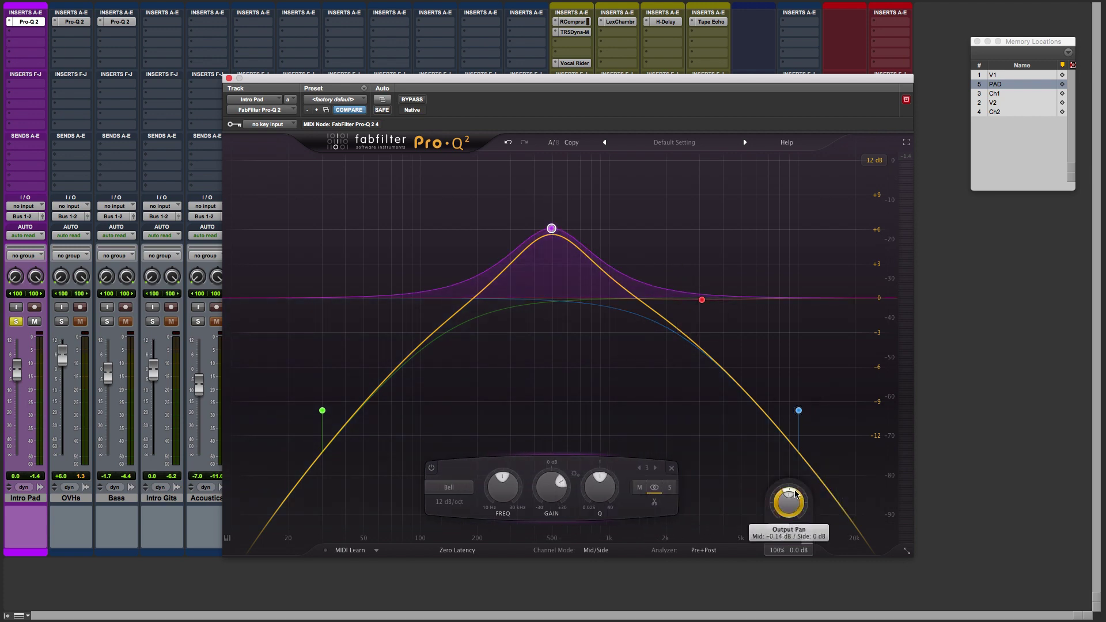
mouse_move(795, 494)
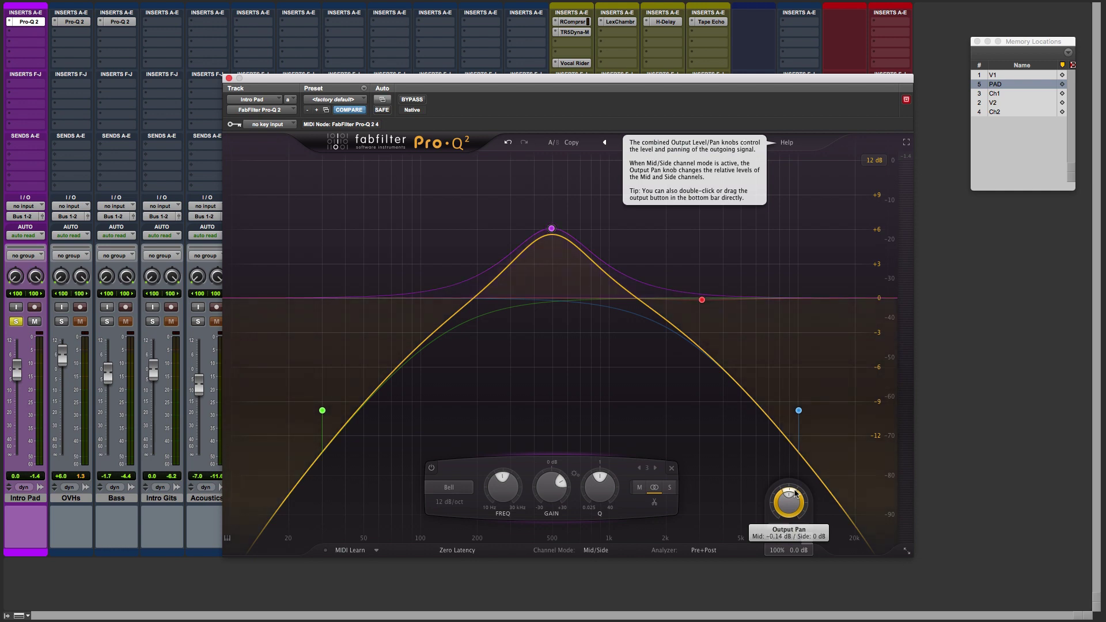
key(space)
drag(796, 494, 783, 512)
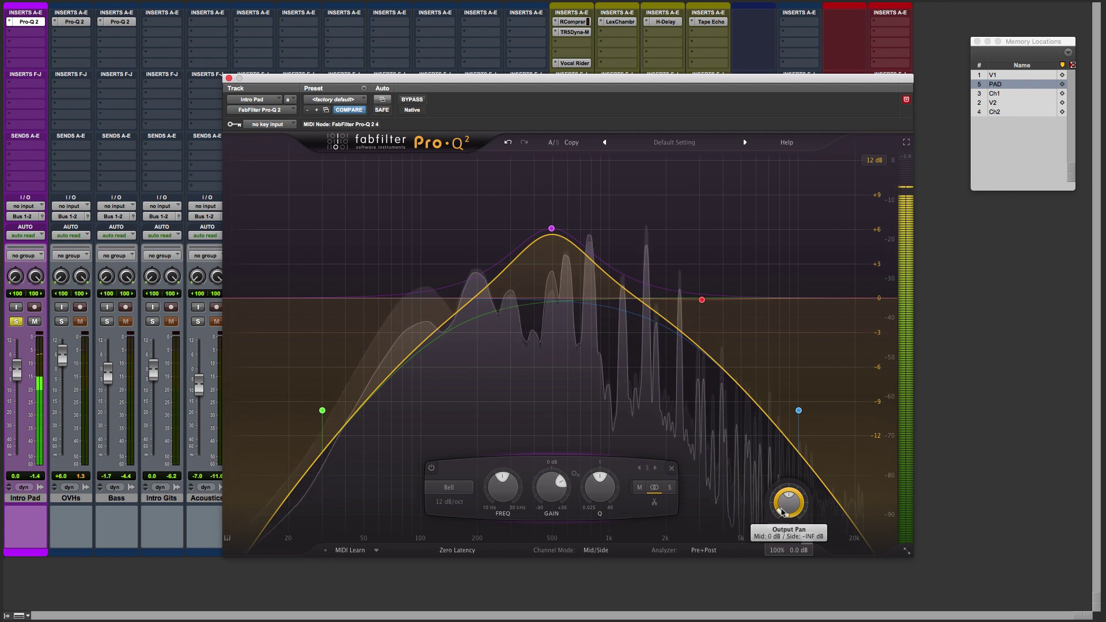
drag(783, 513, 802, 501)
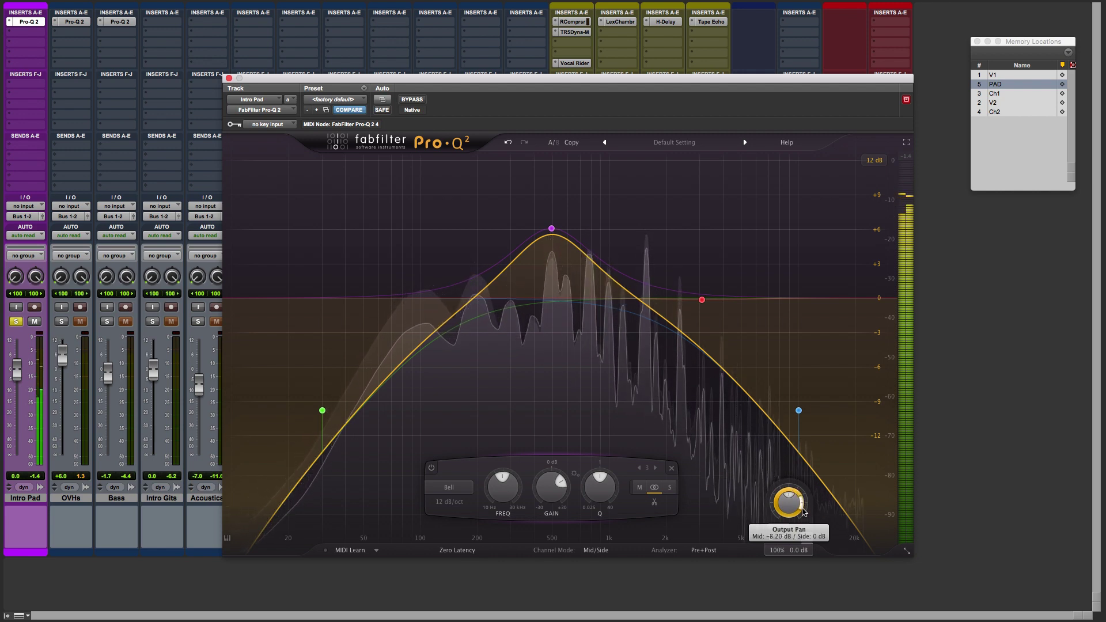
drag(805, 513, 804, 517)
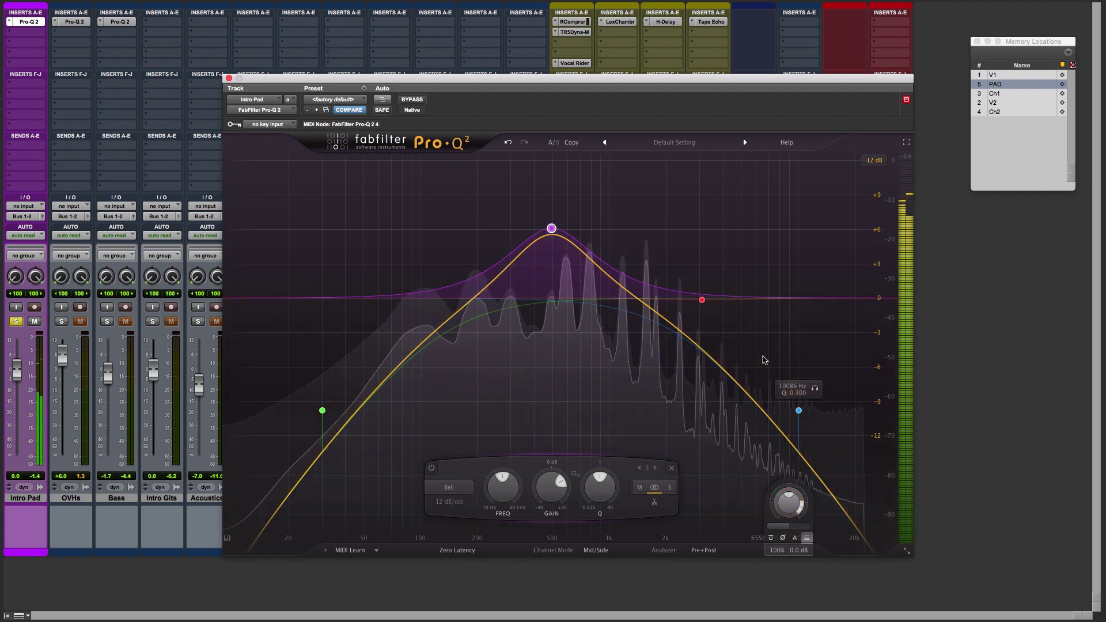
key(space)
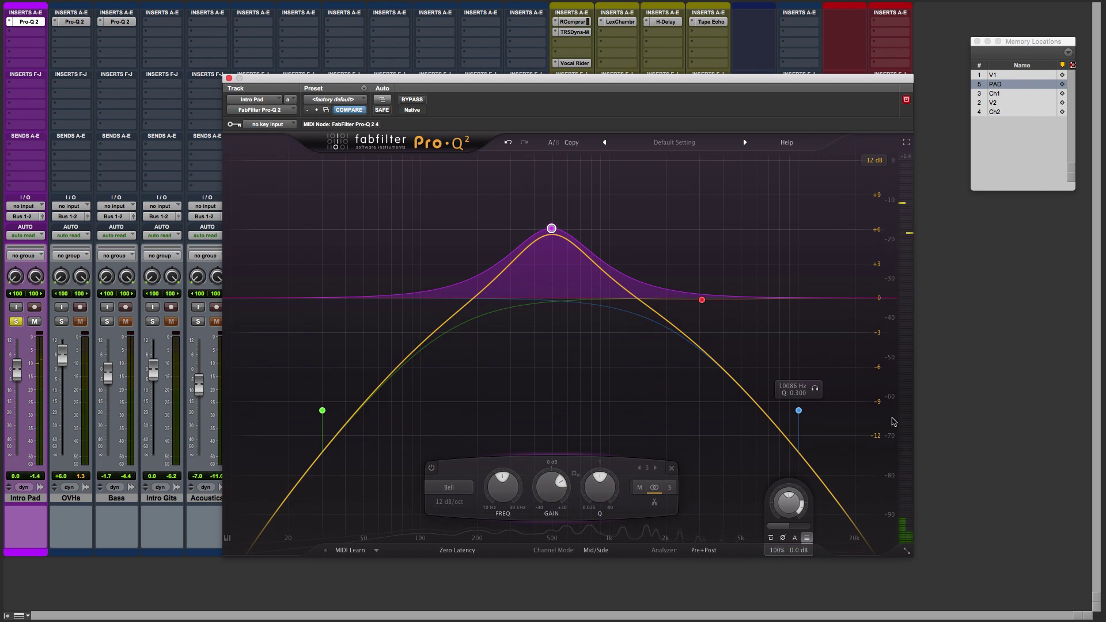
- Turn the 10 kHz high cut into a High Shelf
click(798, 411)
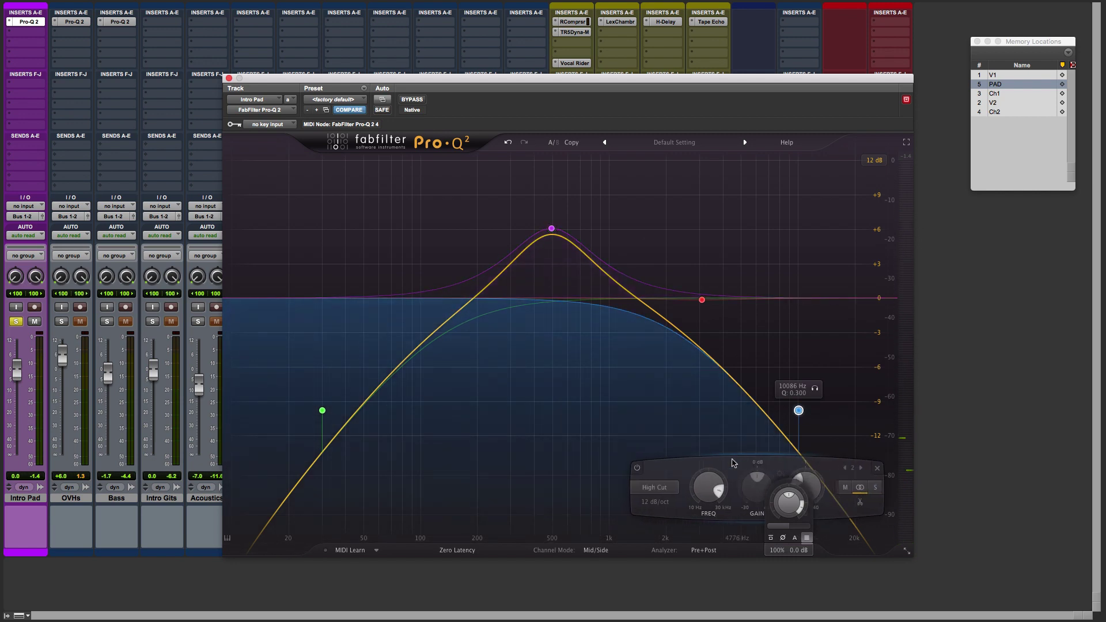
click(657, 488)
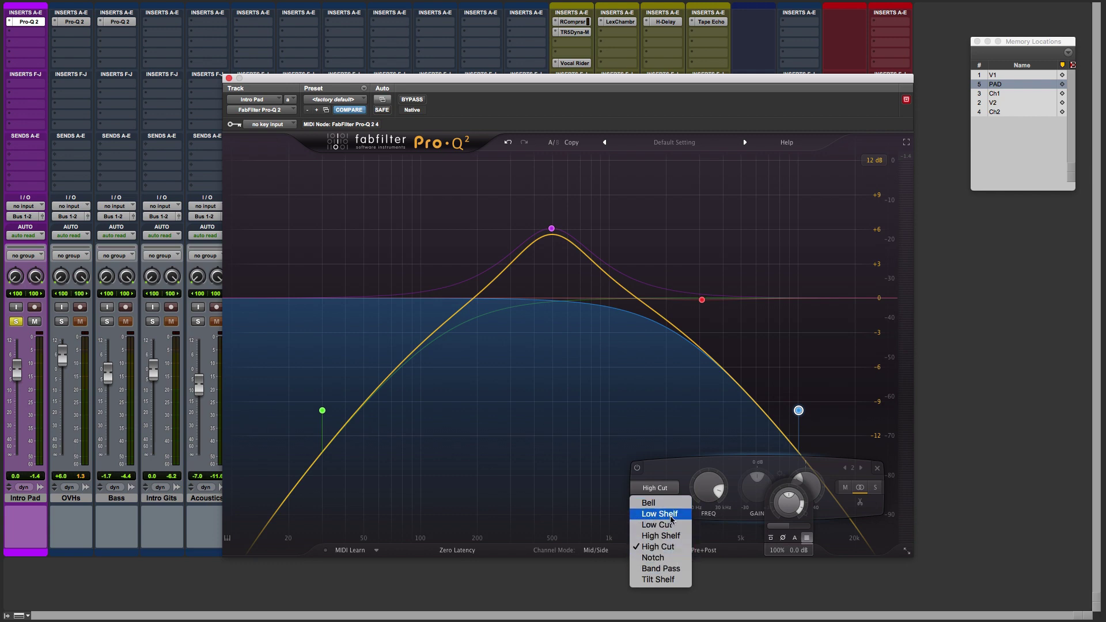
click(668, 536)
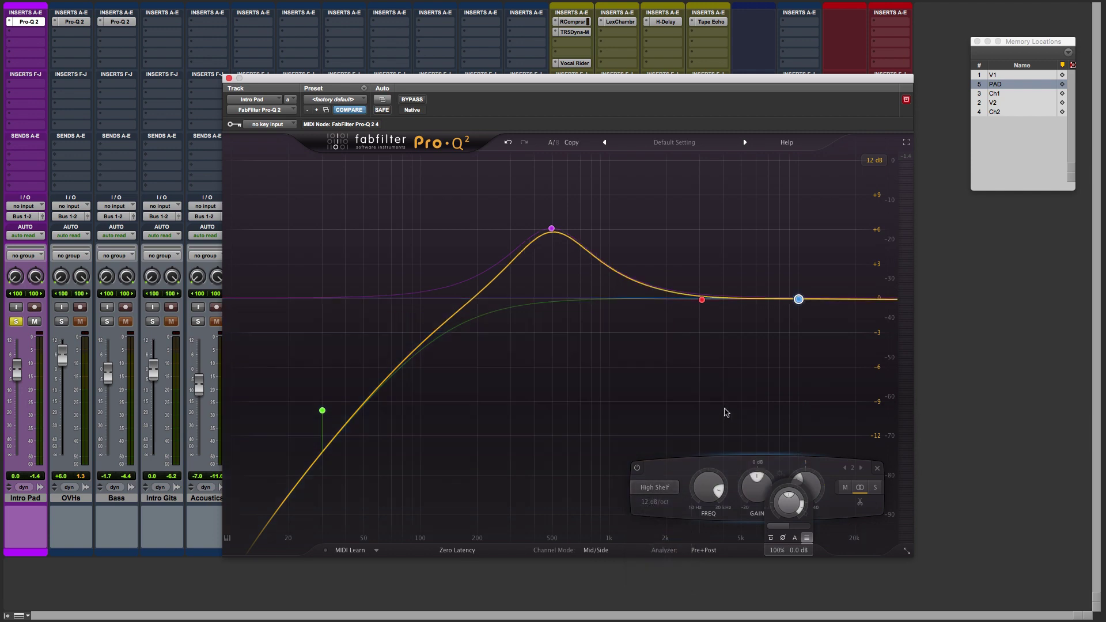
- Make the 3.1 kHz bell a High Shelf boosted to about +0.85 dB
click(702, 300)
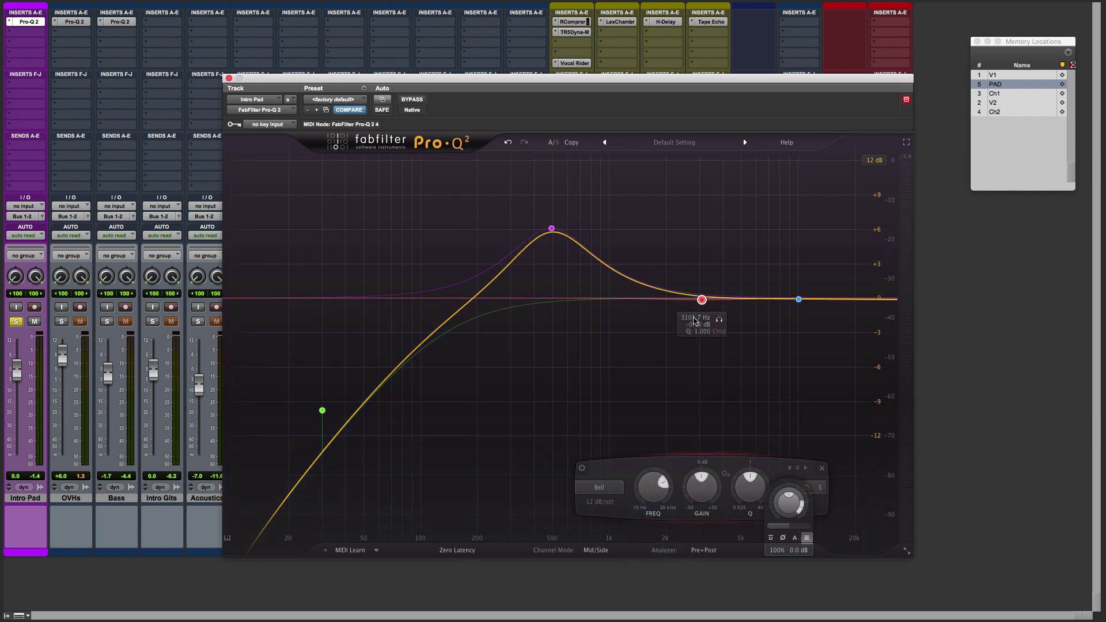
click(611, 492)
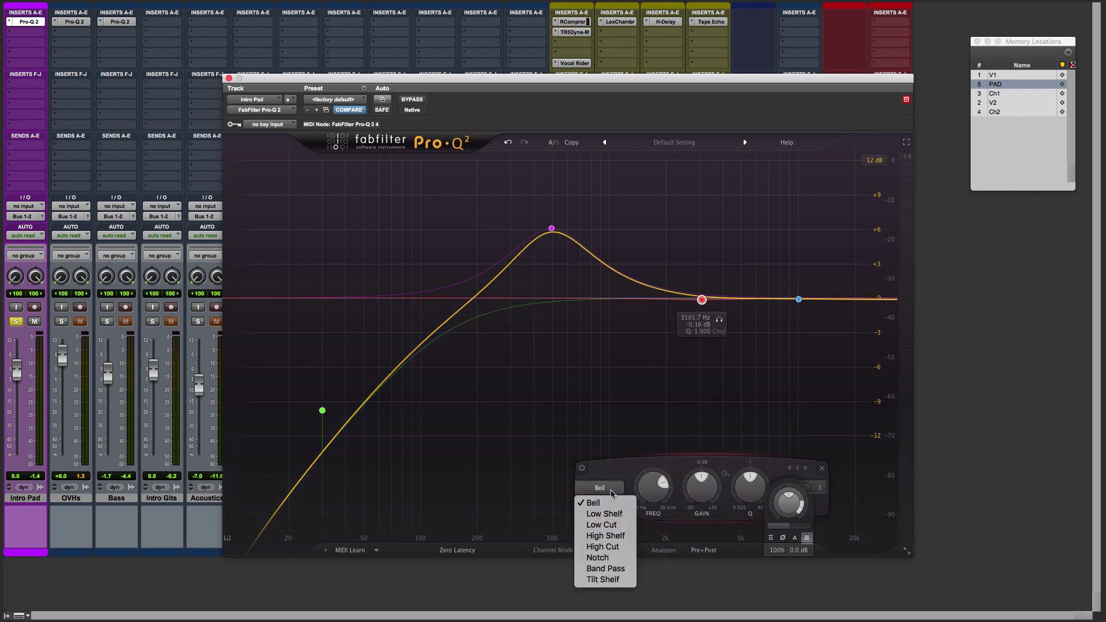
click(614, 540)
drag(703, 491, 706, 461)
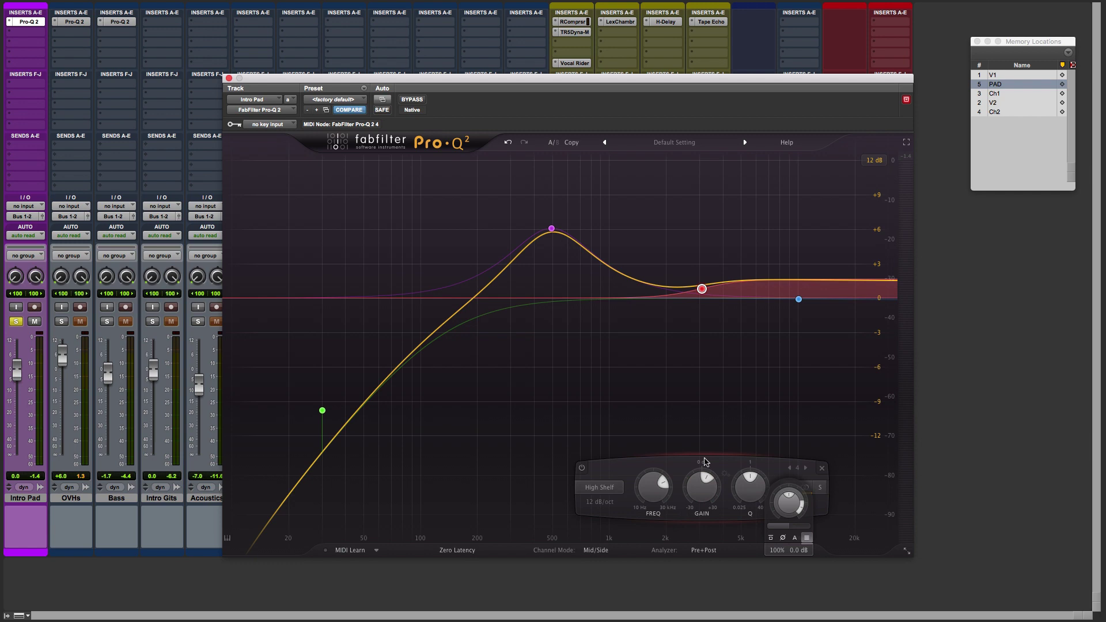
click(322, 411)
- Power off the 30 Hz low cut, set the output pan near Mid −4.88 dB, and start playback
click(268, 487)
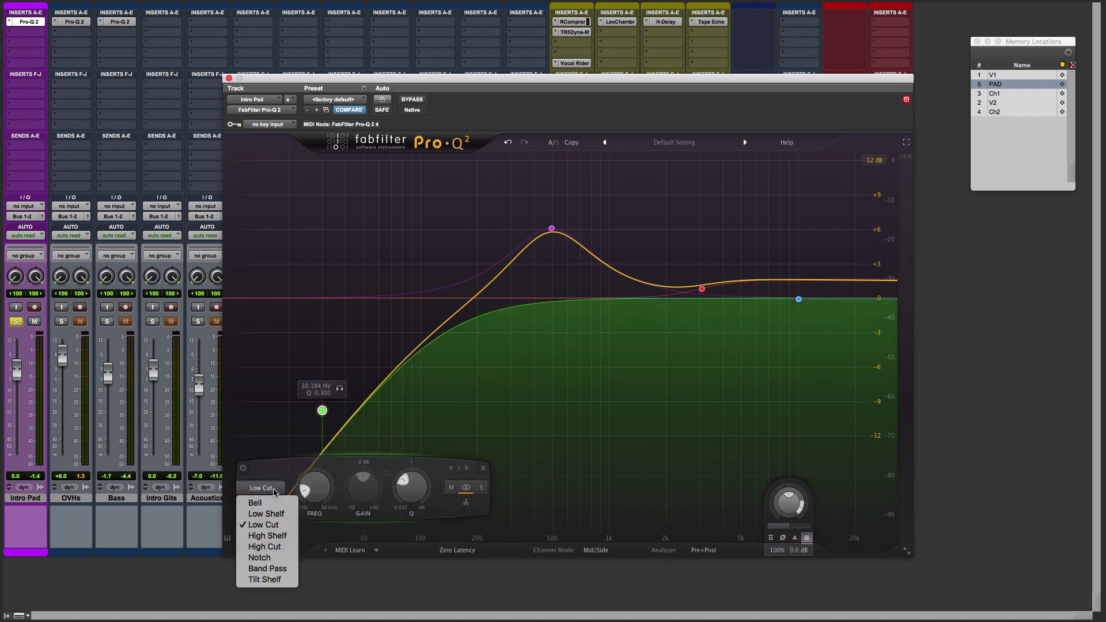
click(269, 483)
click(244, 469)
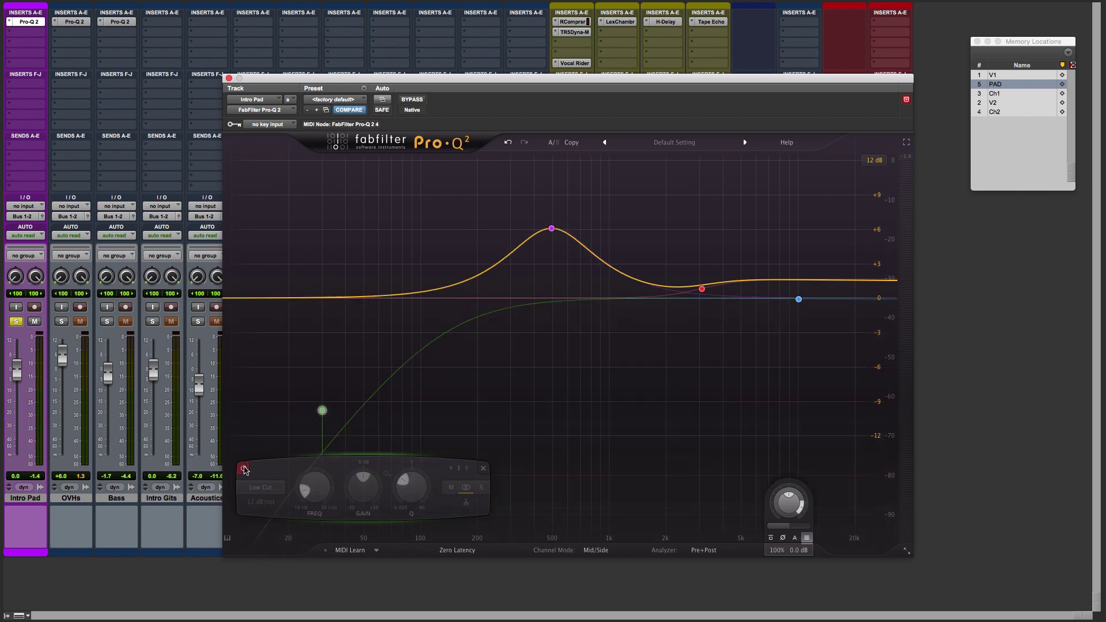
click(243, 469)
click(244, 469)
drag(787, 502, 799, 474)
key(space)
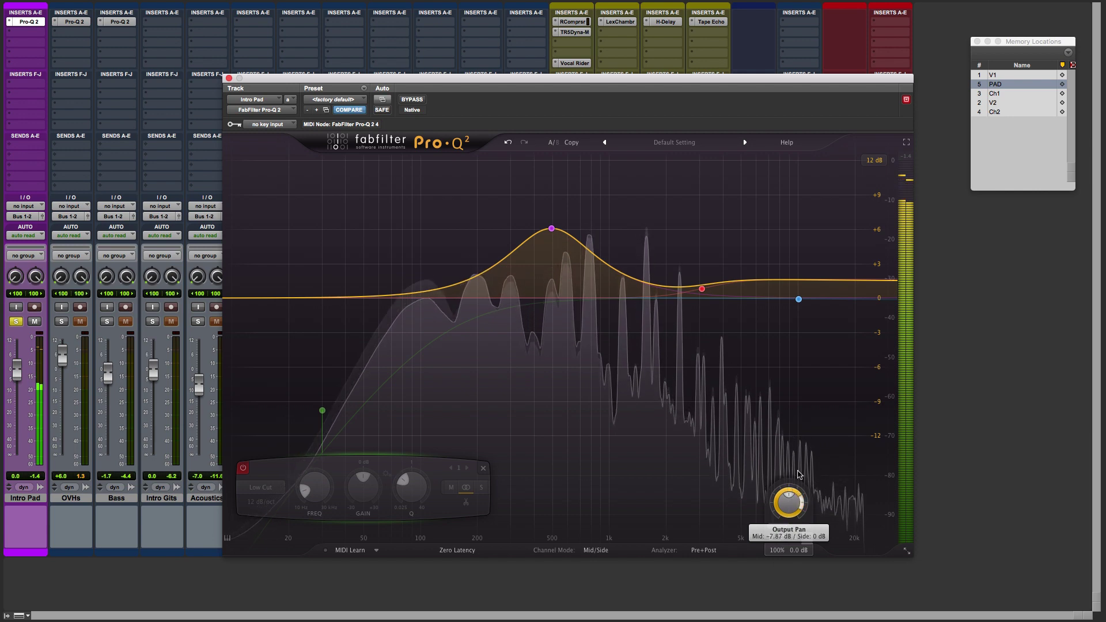
- Cut the mid bell to −5.72 dB, A/B with bypass, and move the high shelf to 2.1 kHz, +2.55 dB
click(552, 229)
drag(553, 231, 559, 375)
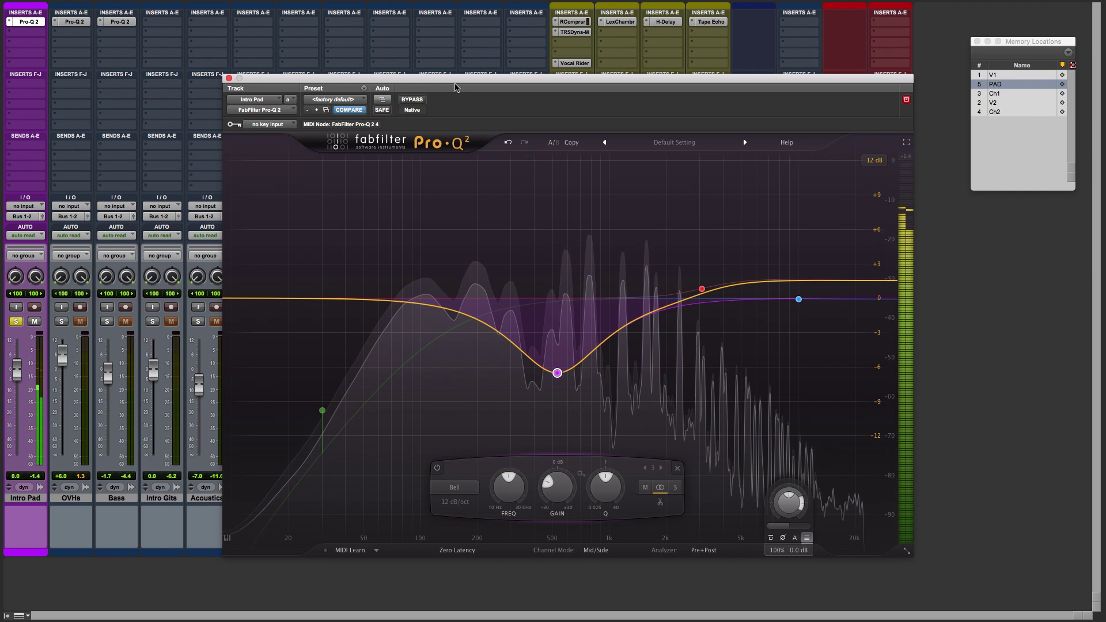
click(421, 100)
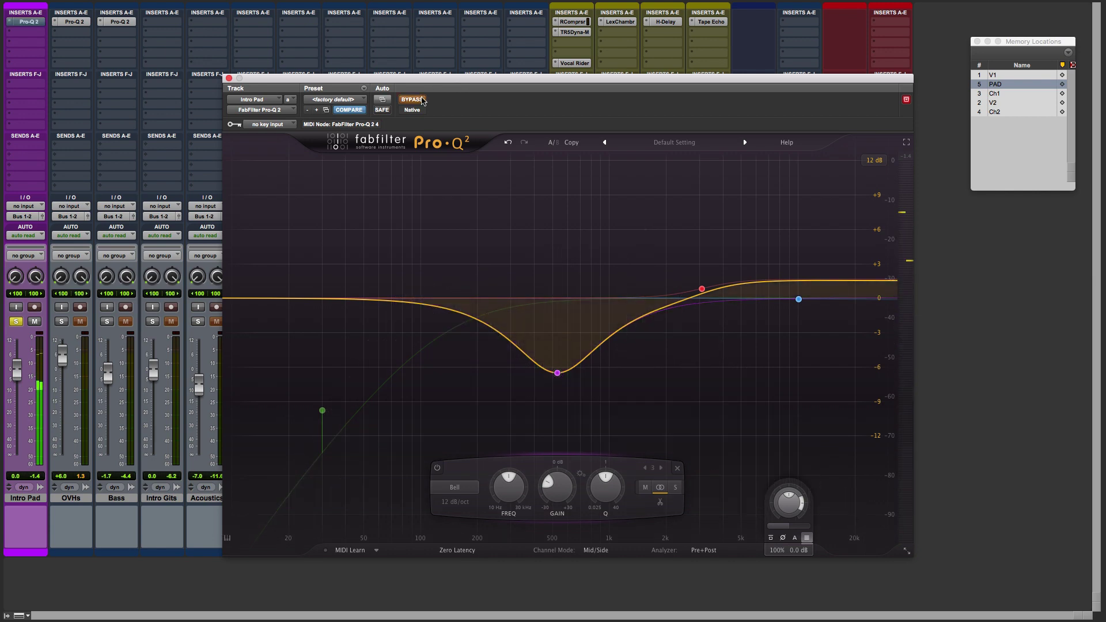
click(421, 99)
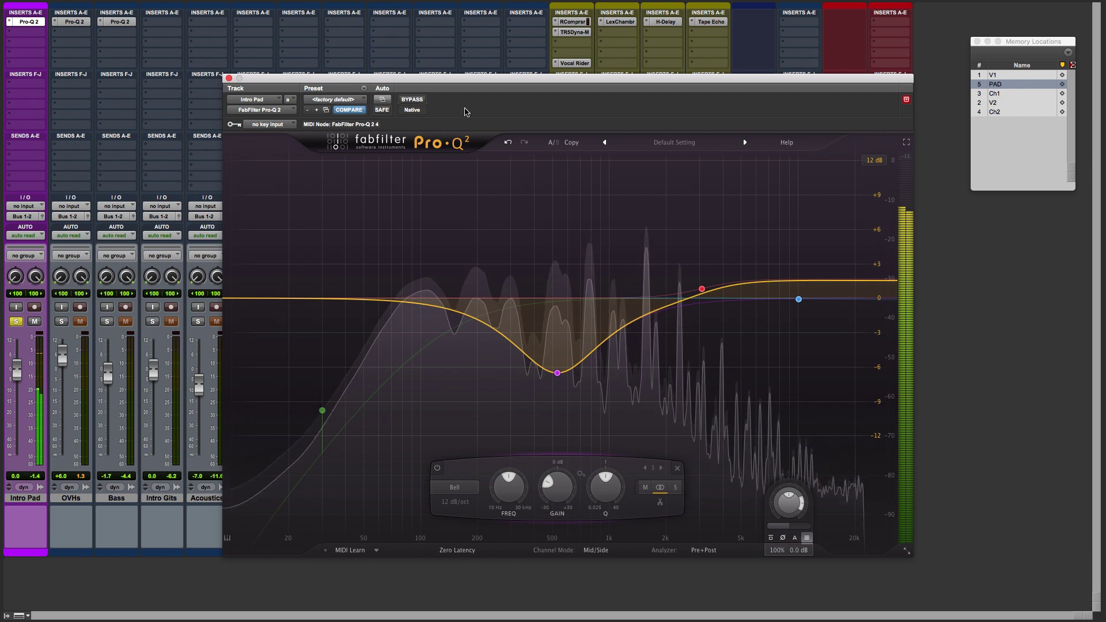
drag(700, 289, 664, 282)
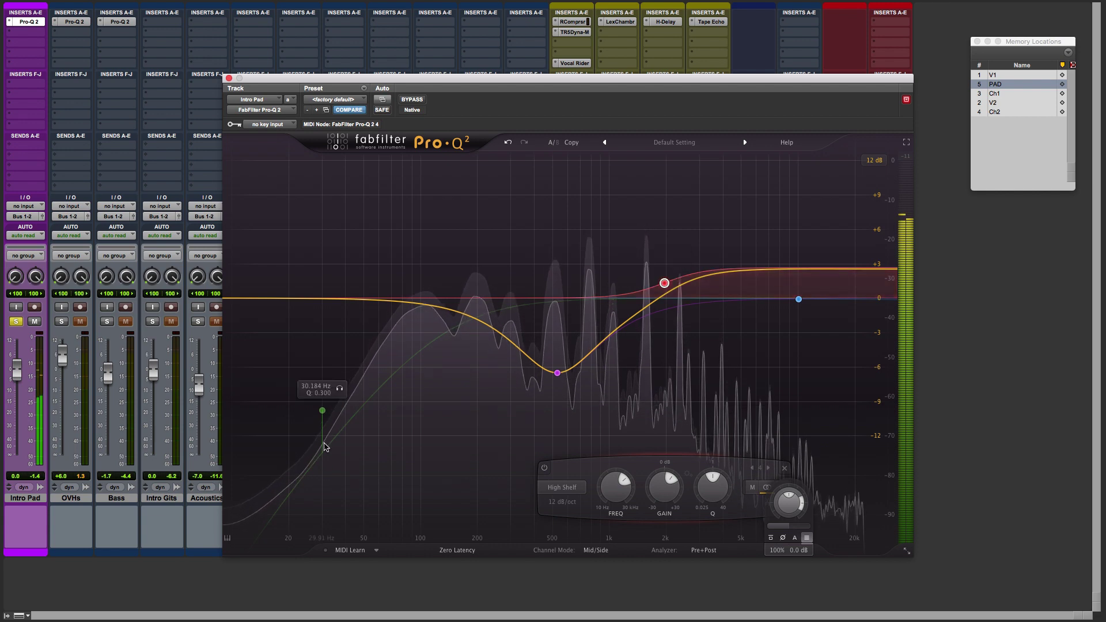
- Re-enable the low-cut band as a 24 dB/oct filter with its cutoff raised to about 63 Hz
click(322, 410)
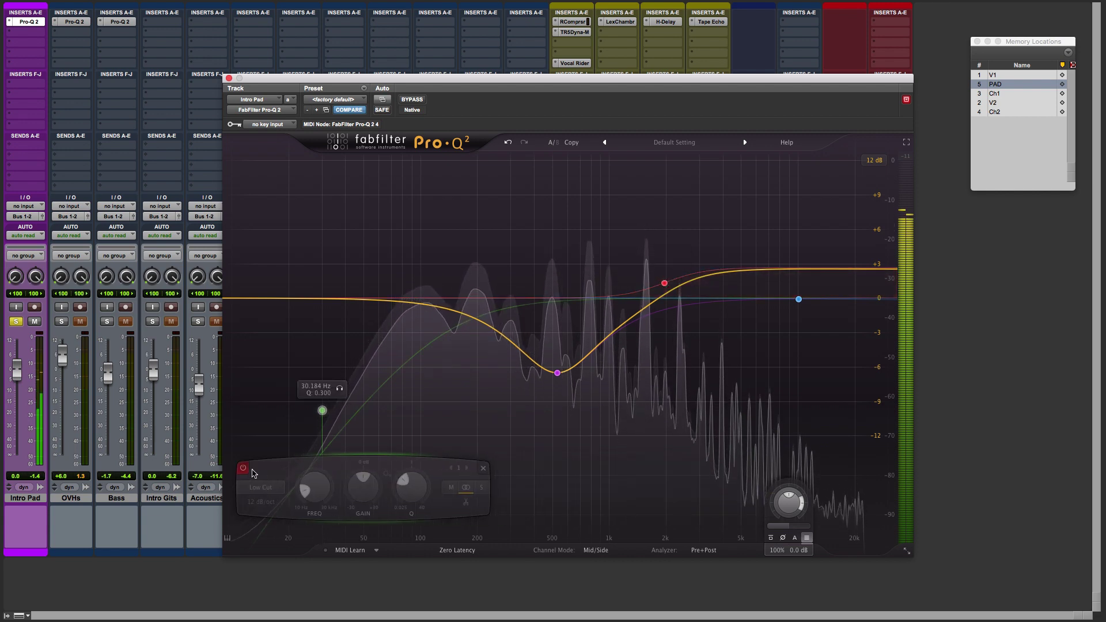
click(244, 469)
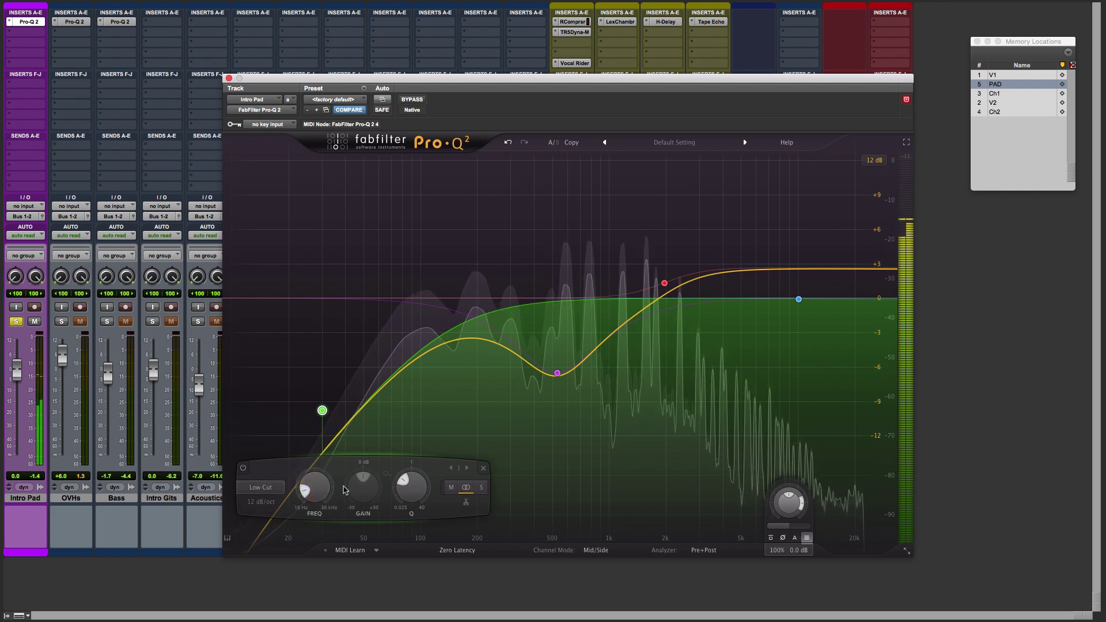
scroll(410, 483, up, 5)
scroll(410, 482, down, 5)
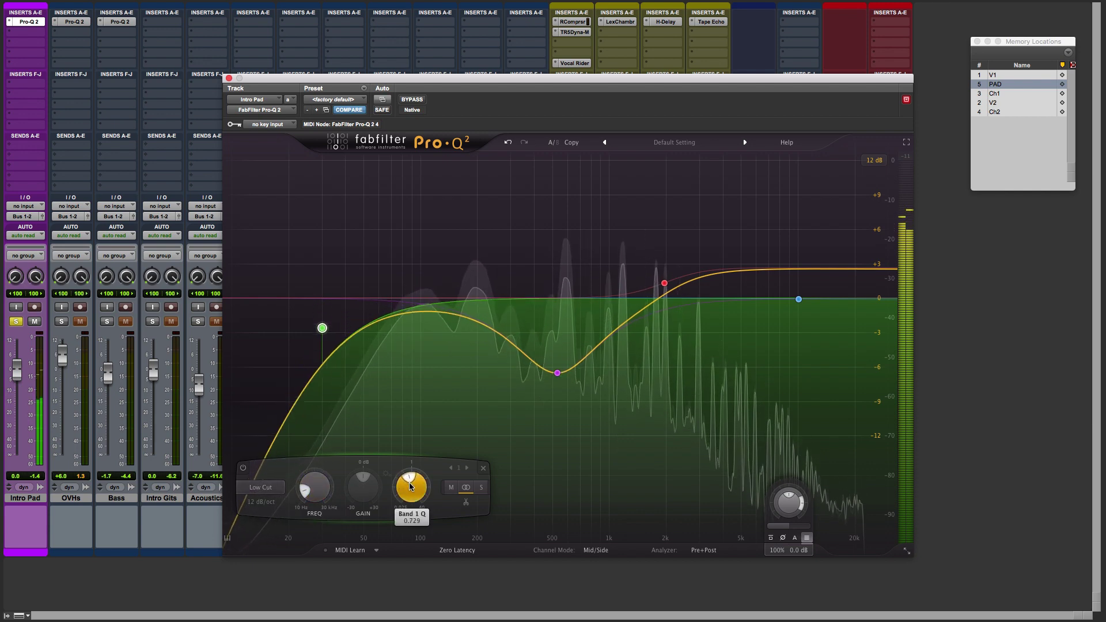
click(274, 503)
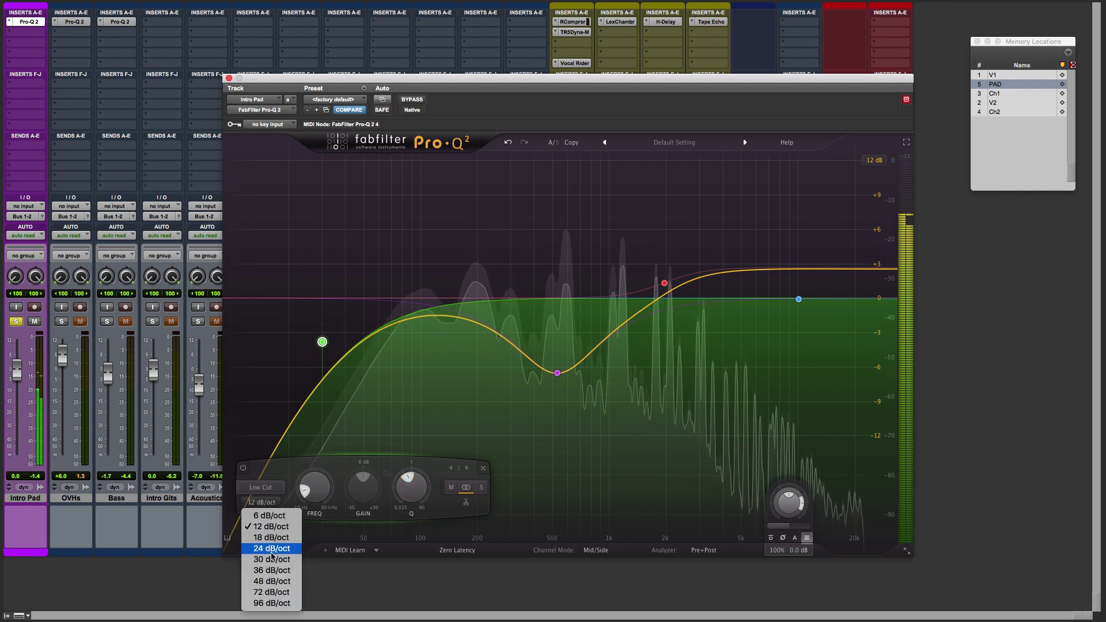
click(274, 549)
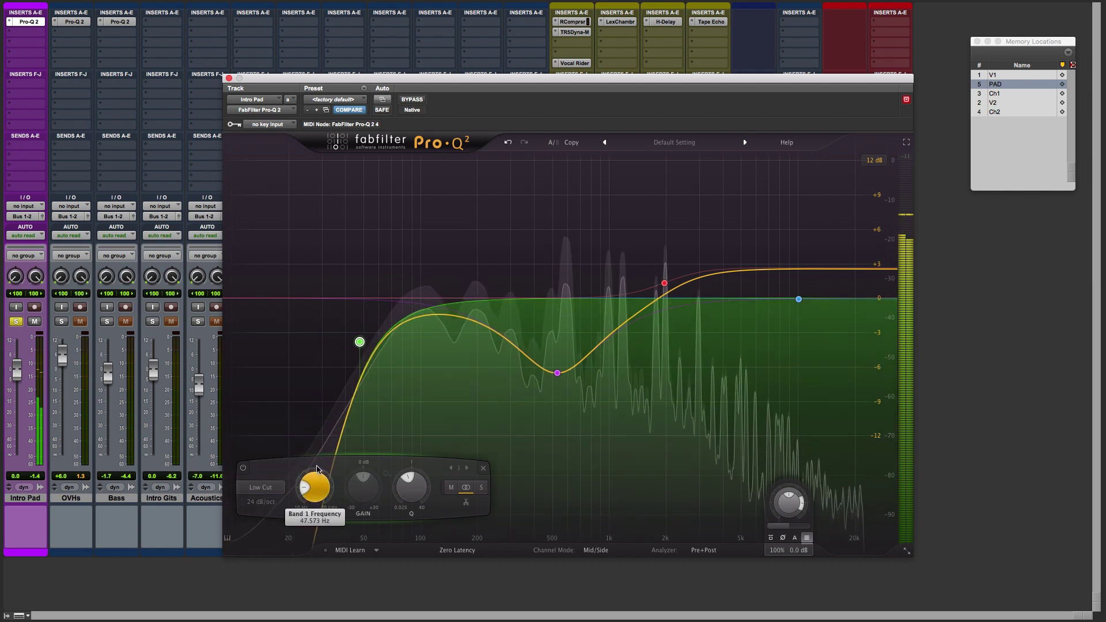
mouse_move(319, 459)
mouse_down()
mouse_move(325, 418)
mouse_move(326, 472)
mouse_move(326, 460)
mouse_up()
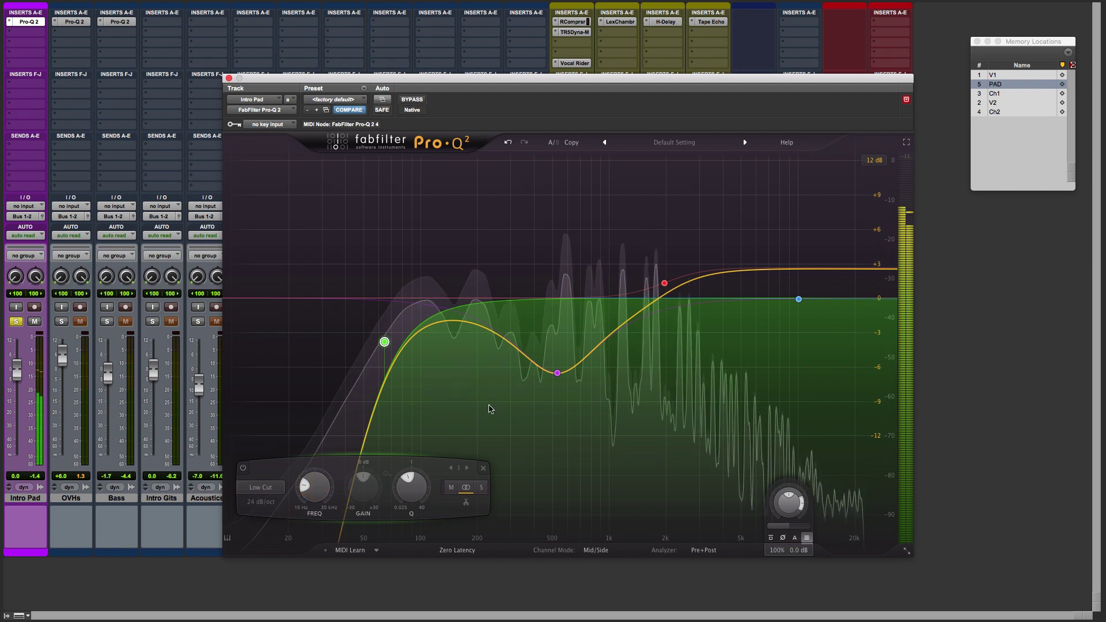
click(419, 101)
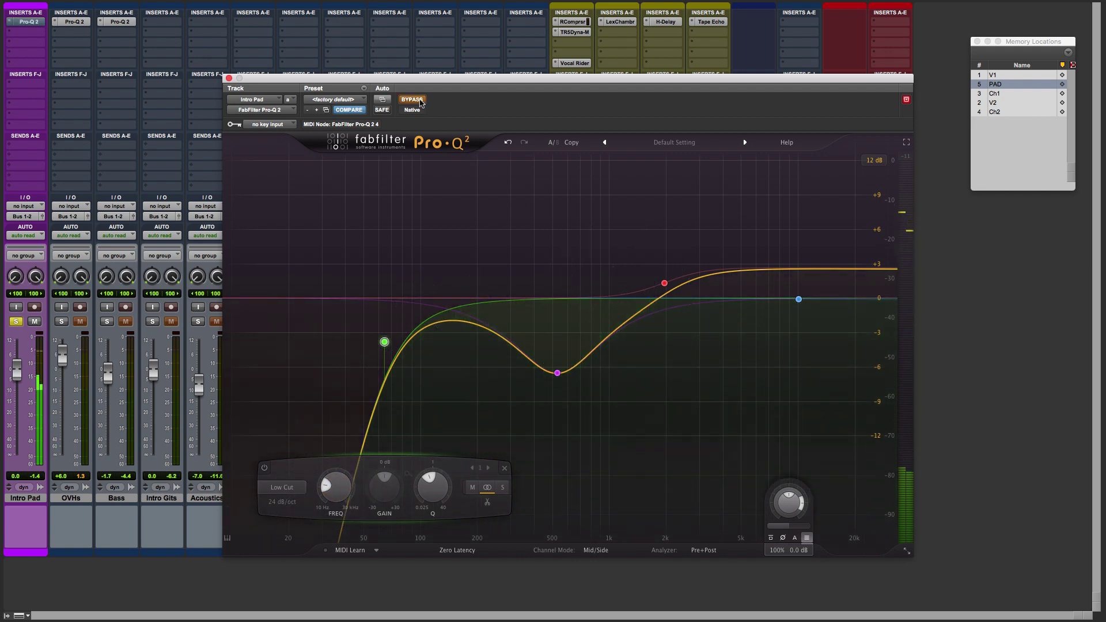
click(422, 103)
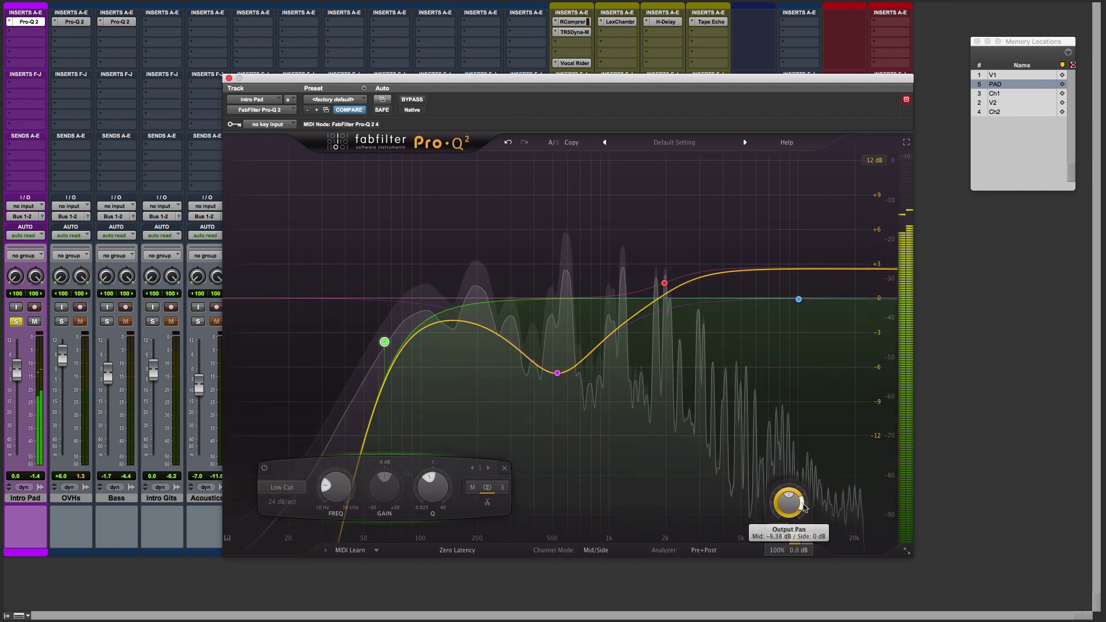
- Set the output pan to roughly Mid −6.84 dB / Side 0 dB
mouse_move(805, 507)
mouse_down()
mouse_move(781, 523)
mouse_move(806, 501)
mouse_up()
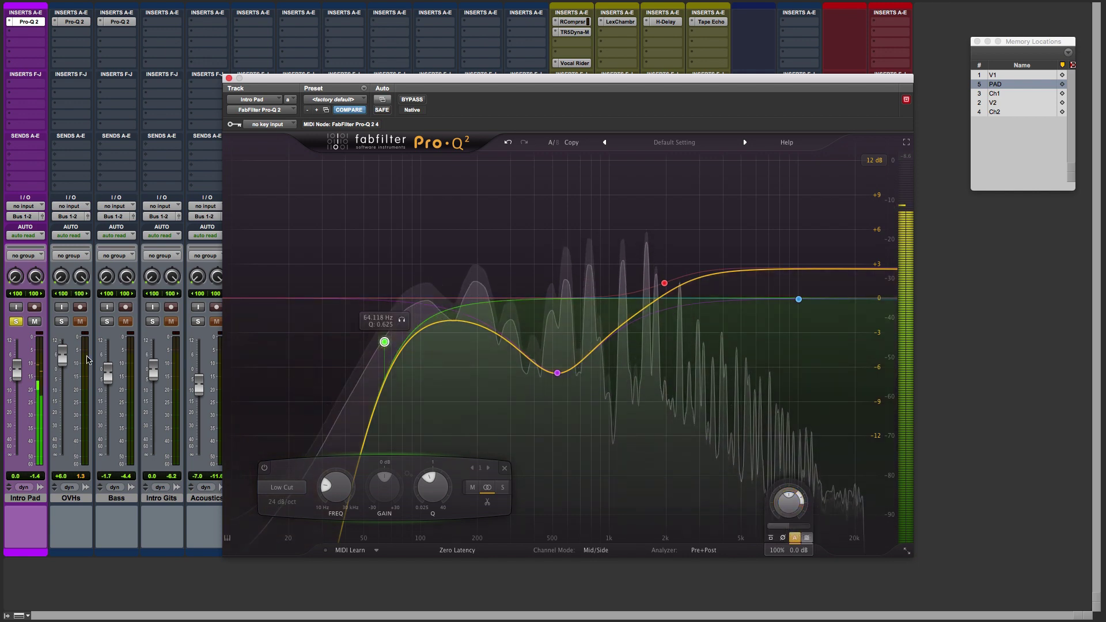
- Solo Bass, Intro Gits and OVHs with the pad, then compare the EQ bypassed and active
click(108, 324)
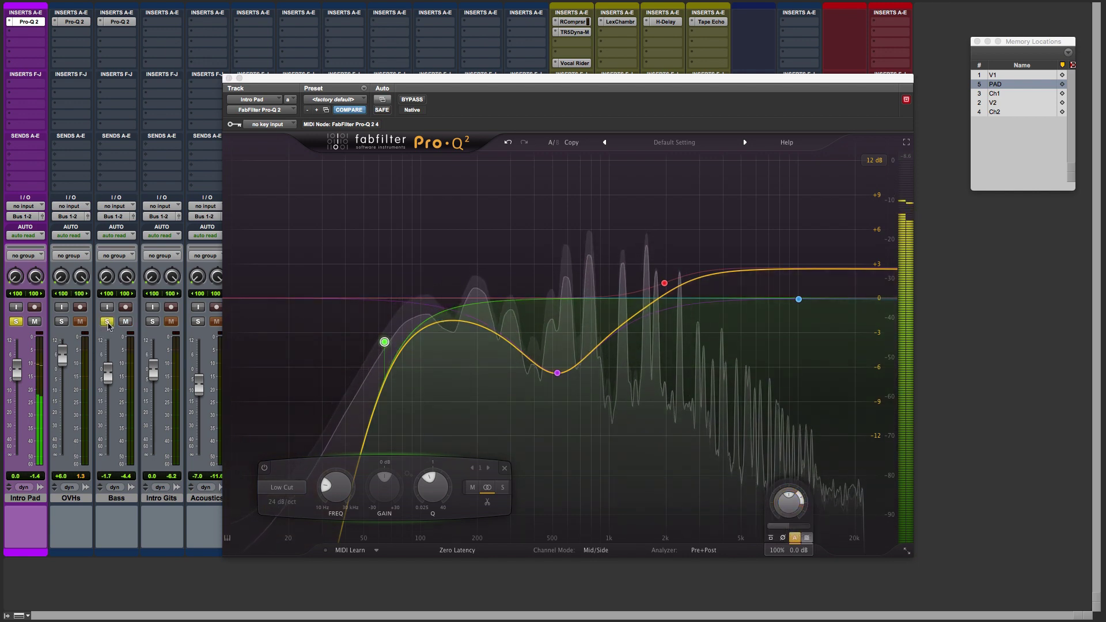
click(151, 323)
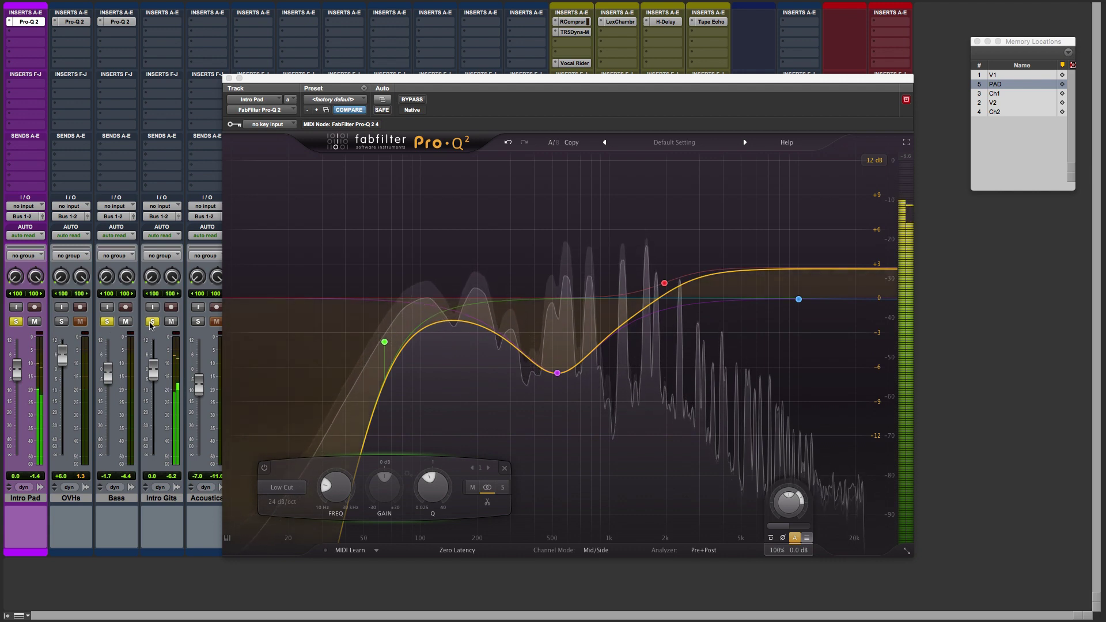
click(67, 324)
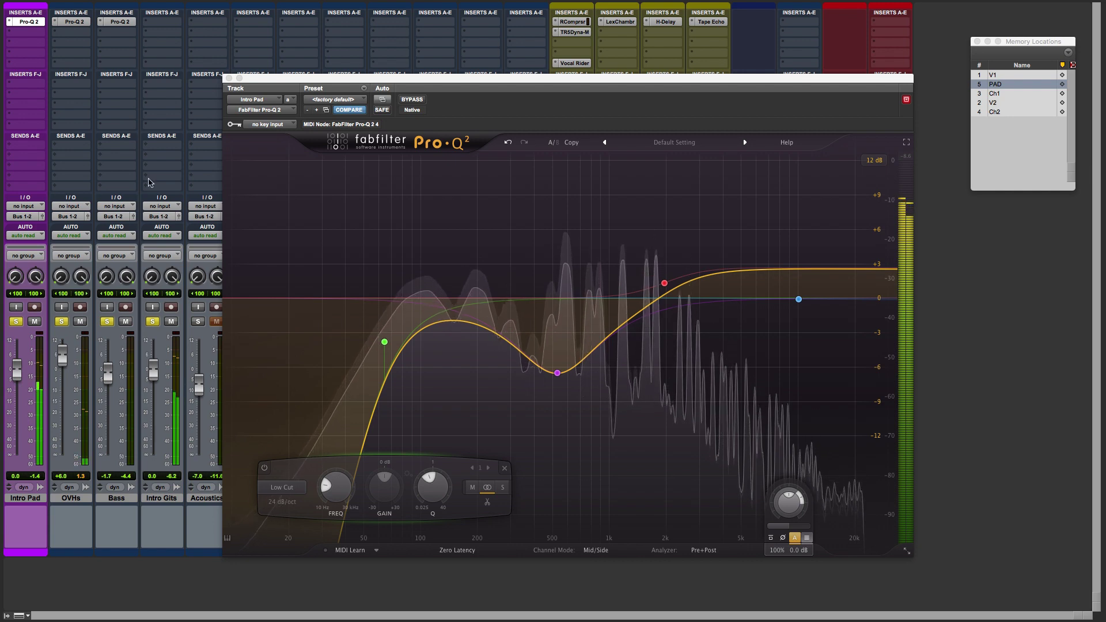
click(411, 101)
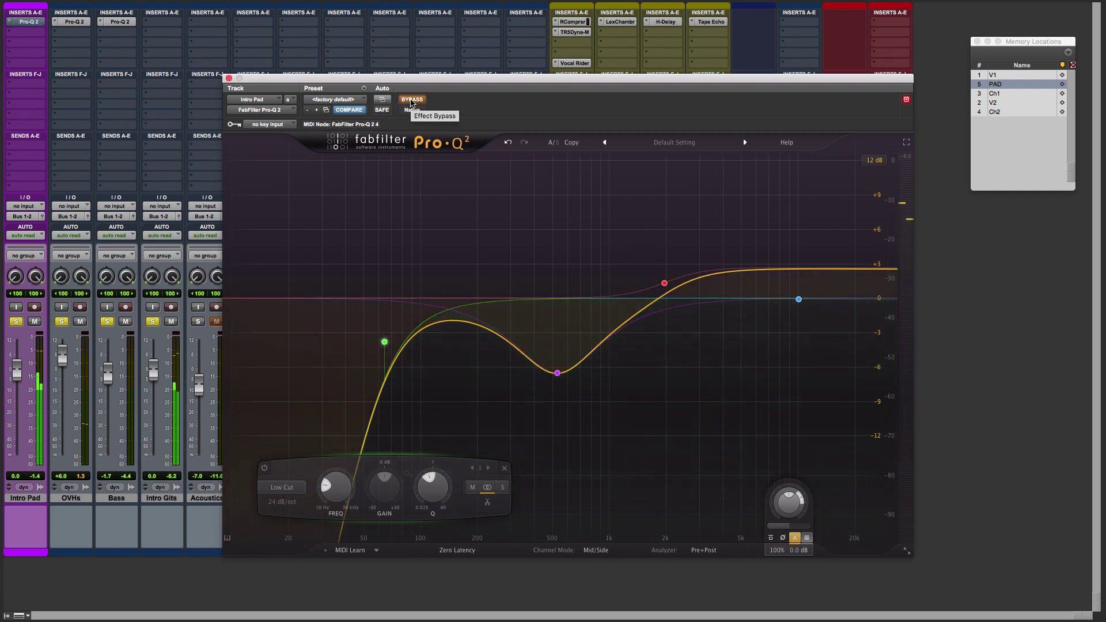
click(411, 100)
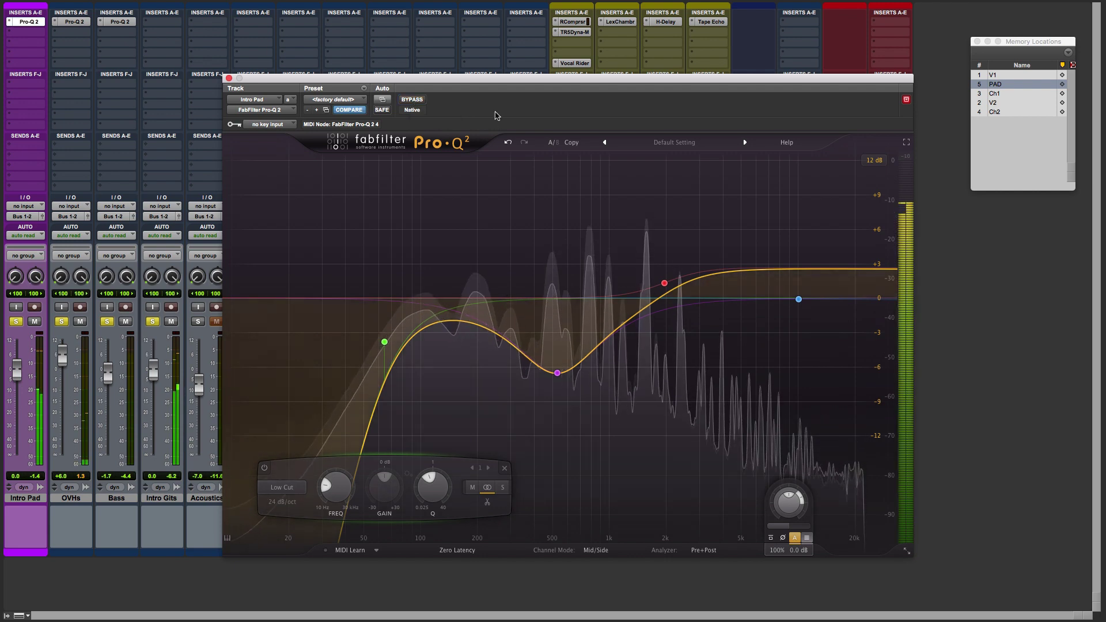